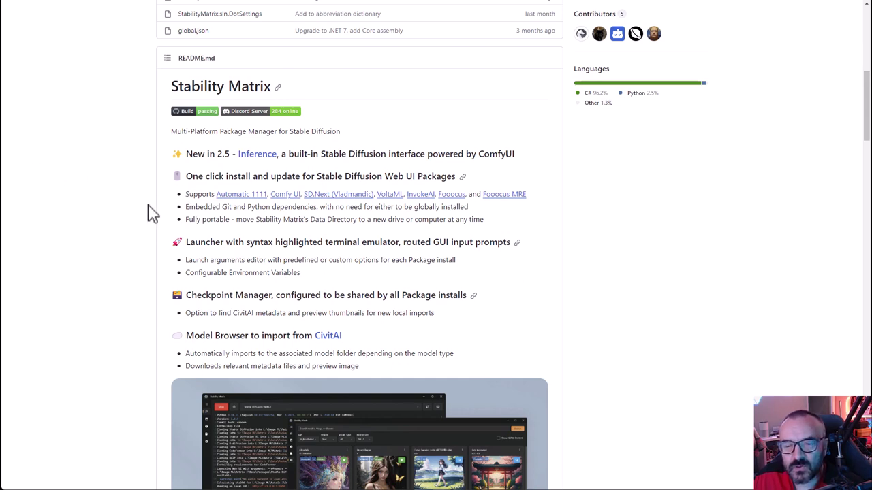
Step: Scroll through the Stability Matrix README features down to the Latest Release v2.5.6 downloads
scroll(194, 263, "down", 3)
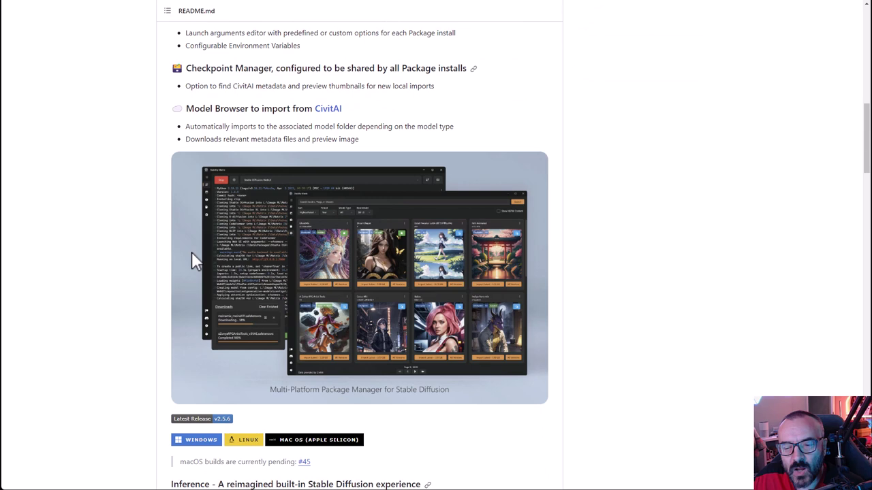
scroll(139, 245, "down", 1)
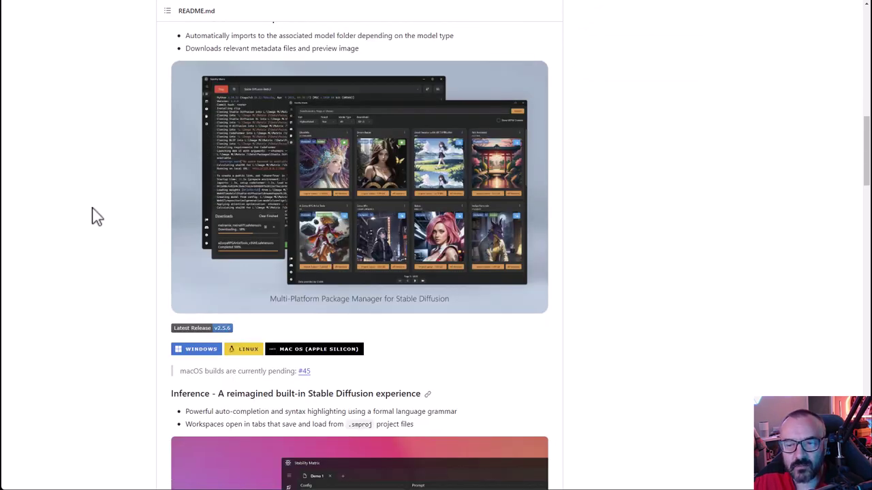
scroll(96, 217, "down", 2)
scroll(95, 217, "down", 1)
scroll(96, 216, "down", 4)
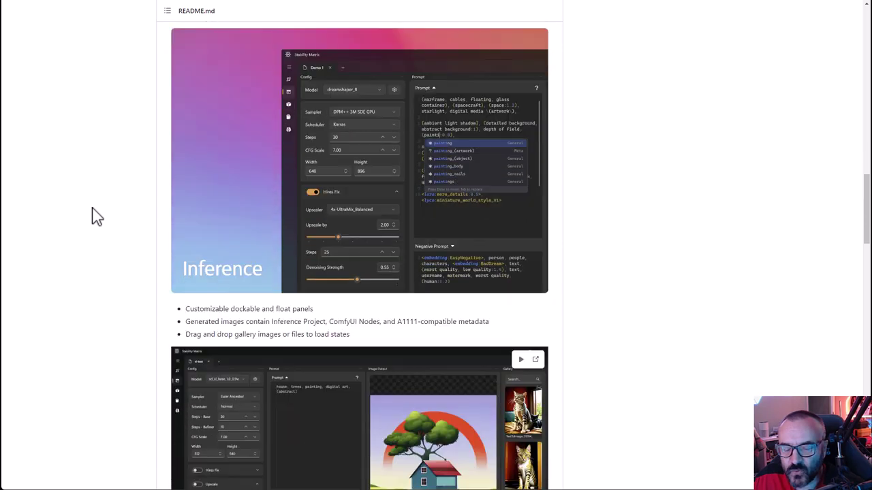
scroll(96, 217, "down", 4)
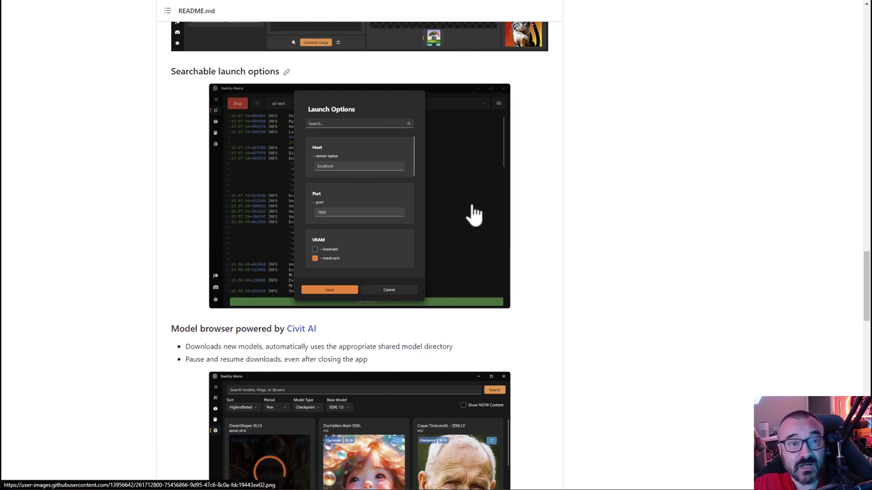
scroll(191, 218, "down", 2)
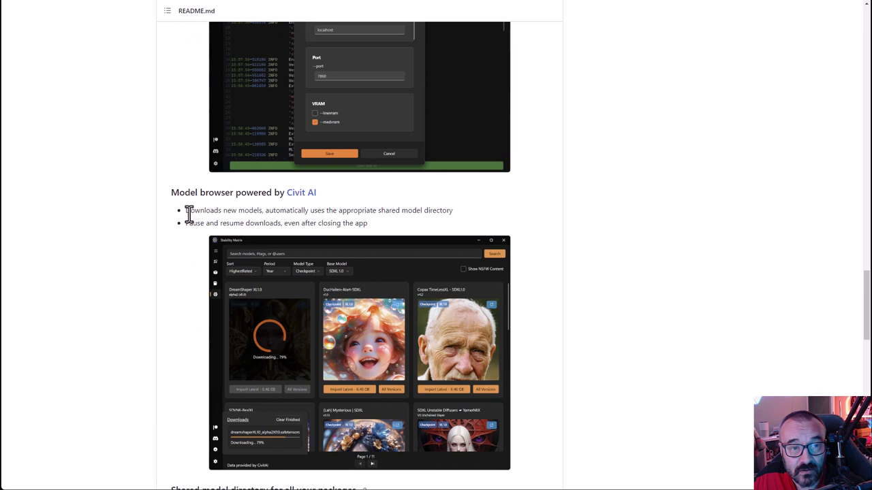
scroll(190, 215, "down", 2)
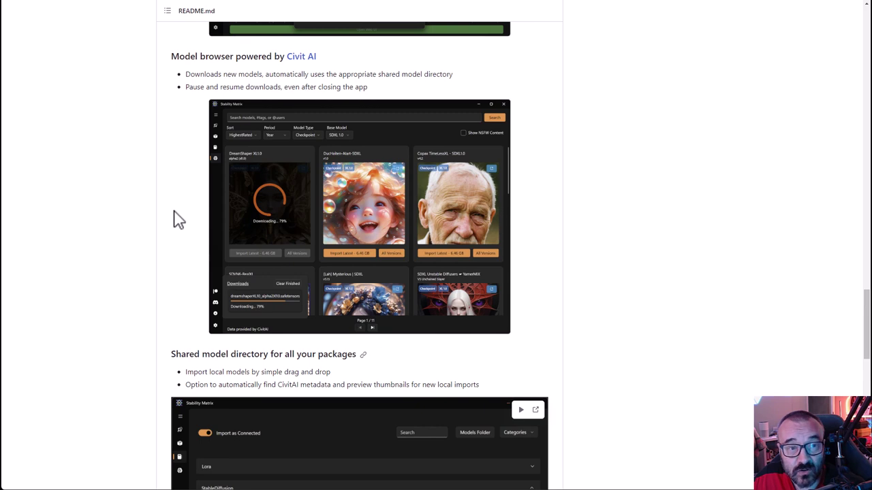
scroll(169, 204, "down", 1)
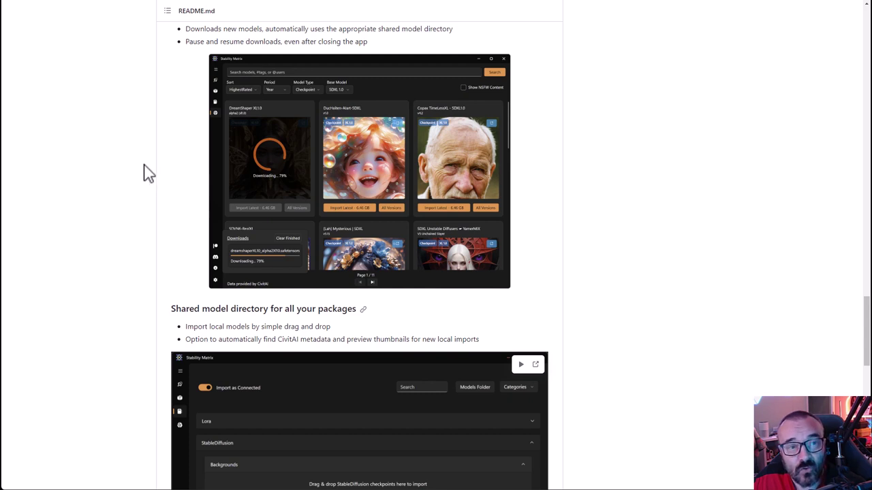
scroll(112, 280, "up", 10)
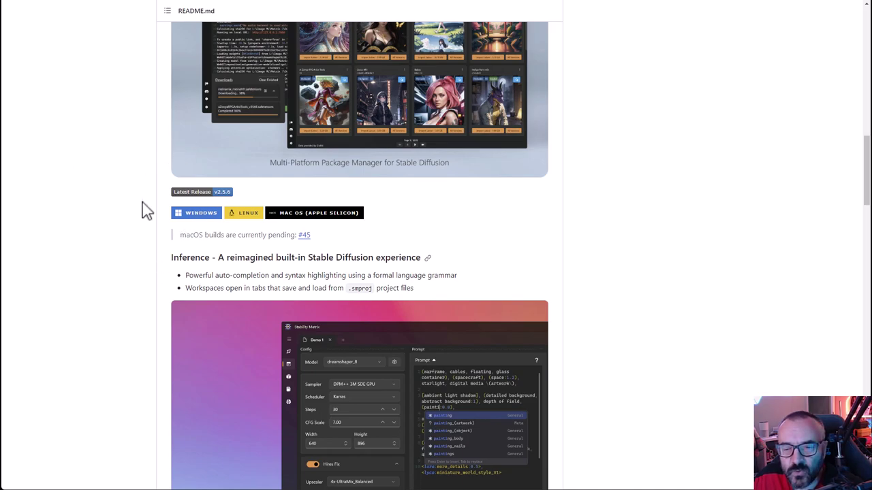
scroll(164, 235, "up", 8)
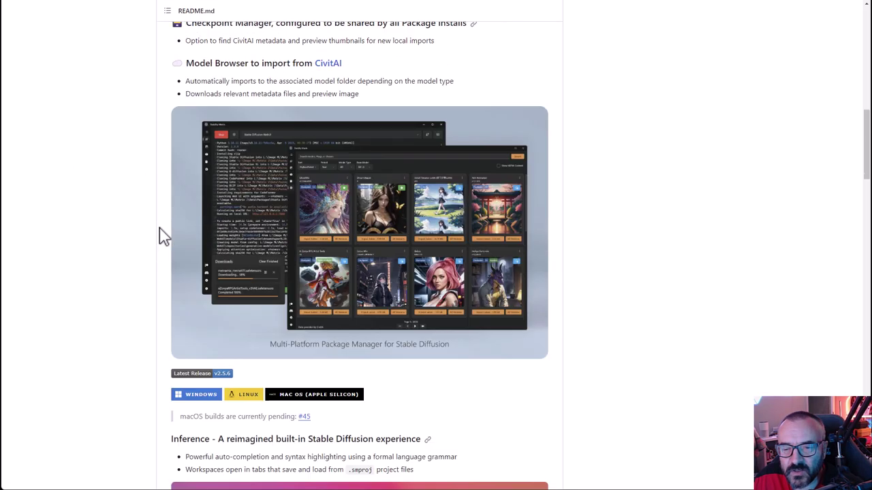
scroll(178, 268, "up", 5)
scroll(151, 302, "down", 11)
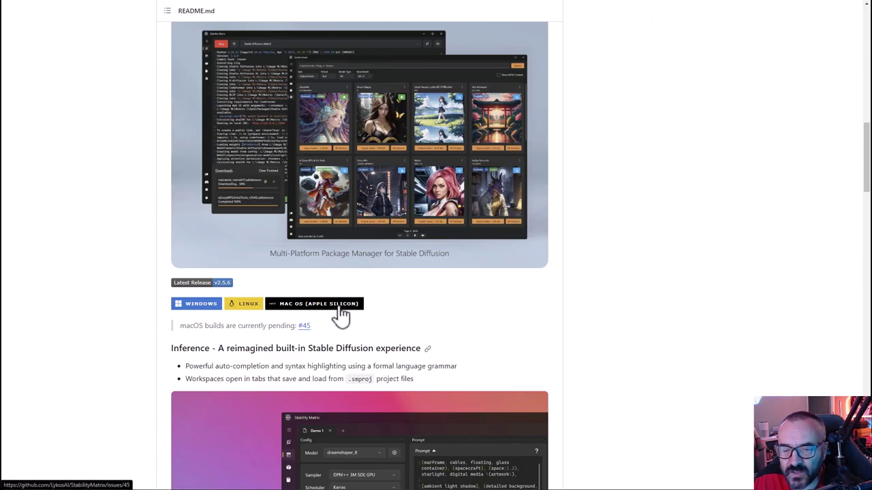
mouse_move(341, 304)
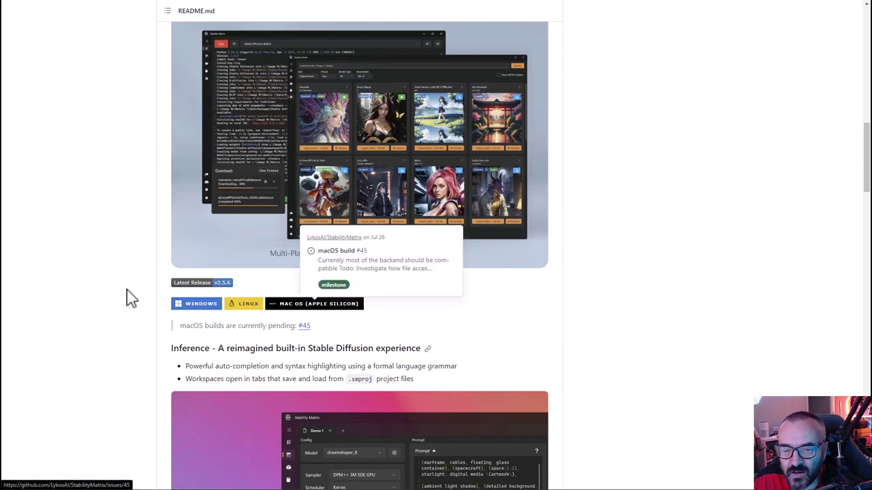
Step: Download the Windows build of Stability Matrix and read through its EULA page
left_click(197, 306)
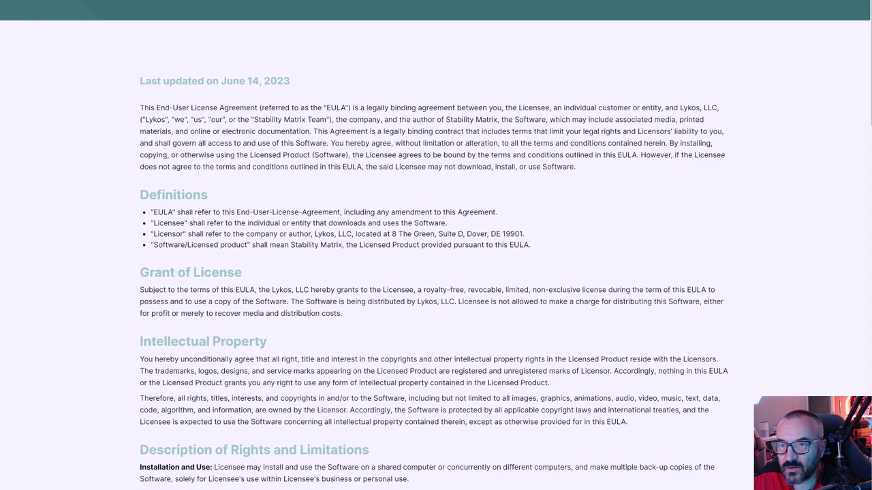
scroll(318, 64, "up", 1)
scroll(277, 298, "down", 5)
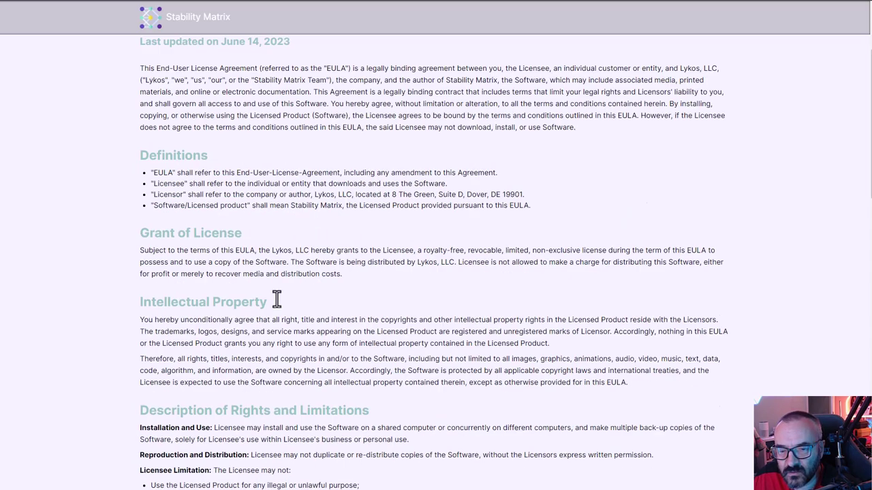
scroll(276, 299, "down", 3)
scroll(280, 307, "down", 3)
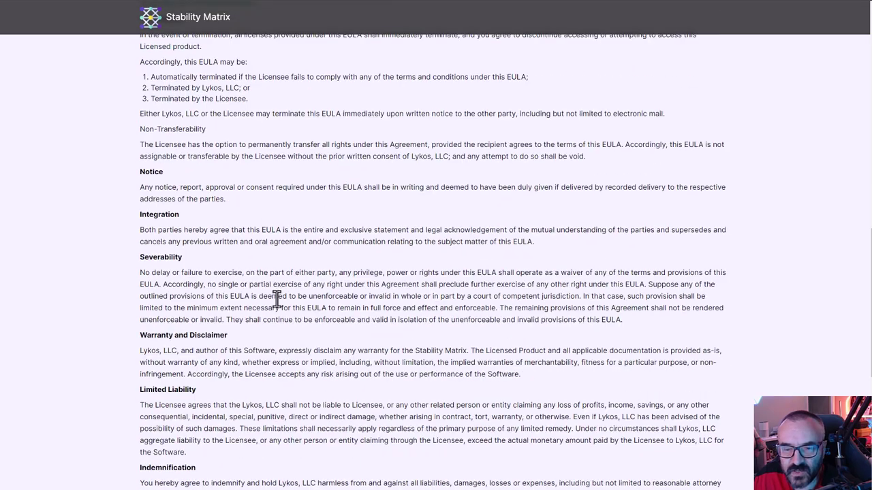
scroll(276, 299, "down", 5)
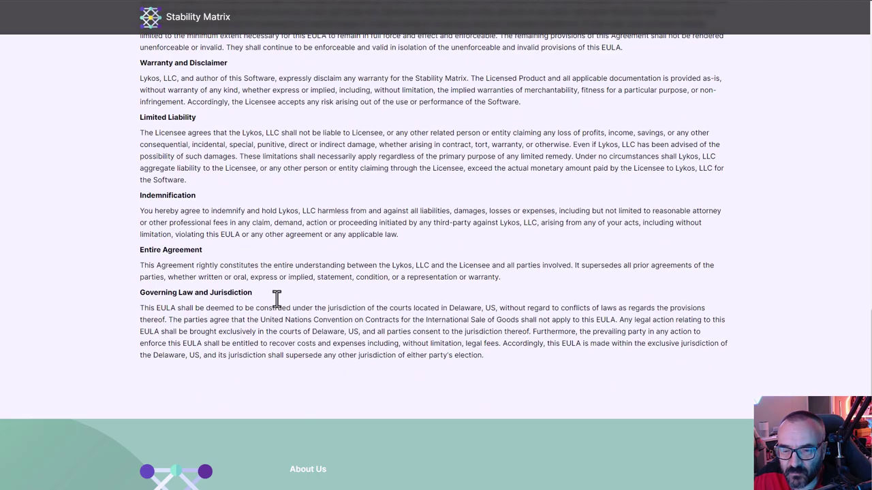
scroll(277, 298, "up", 20)
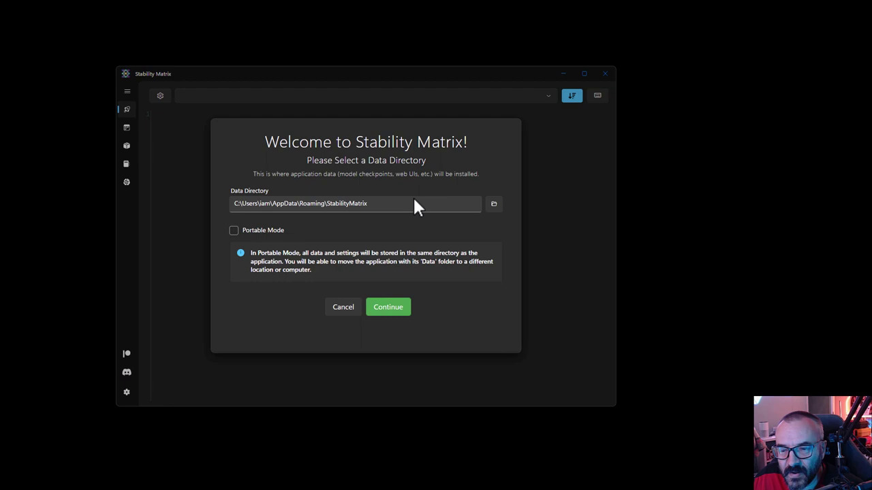
Step: Set the data directory to d:\StabilityMatrix and continue to interface selection
left_click(325, 203)
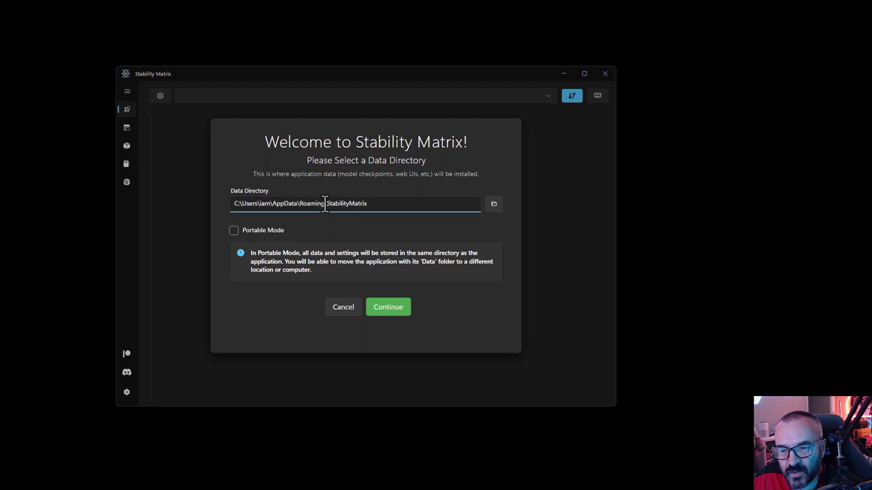
left_click_drag(325, 203, 209, 199)
type("c")
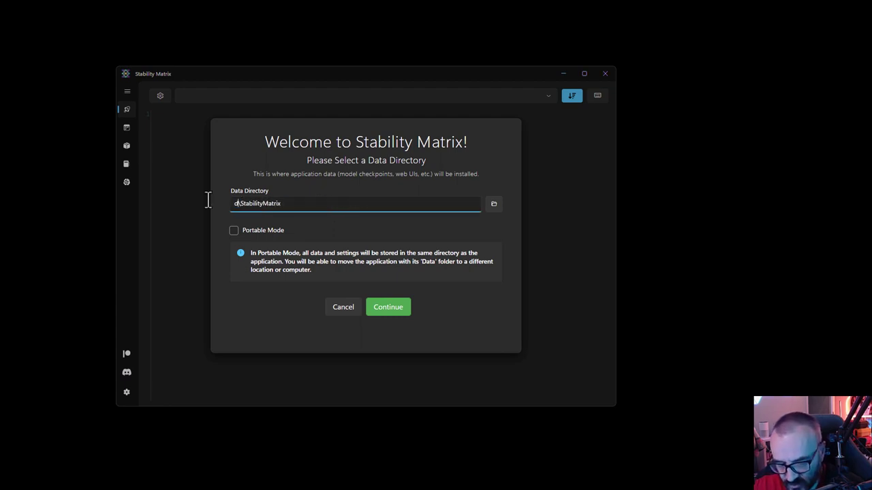
type(":")
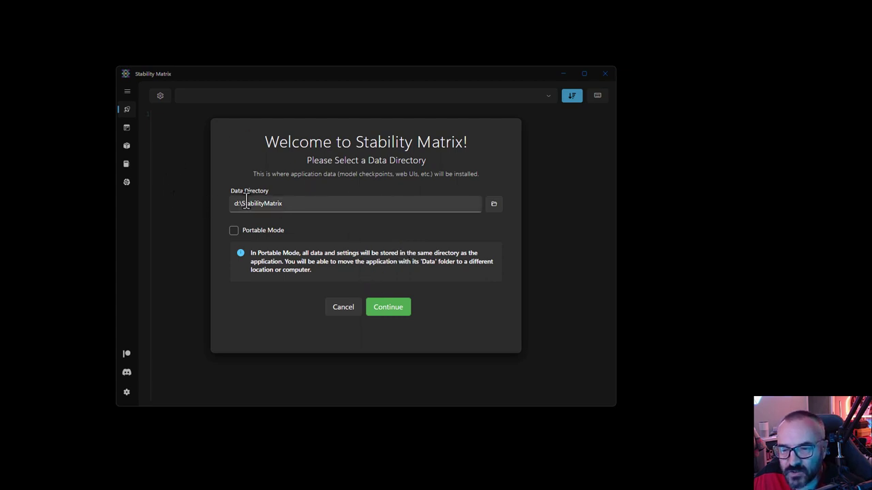
left_click(389, 308)
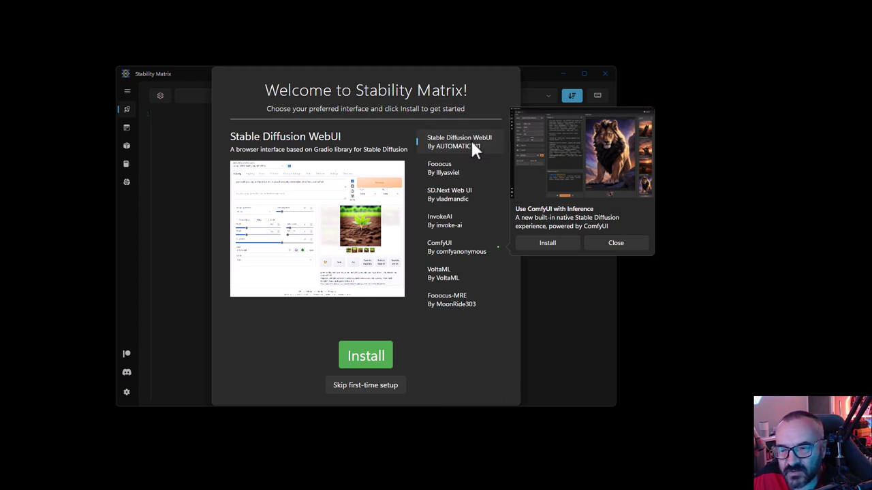
Step: Preview Fooocus, InvokeAI, ComfyUI, VoltaML and Fooocus-MRE, then choose SD.Next Web UI and dismiss the ComfyUI tip
left_click(443, 167)
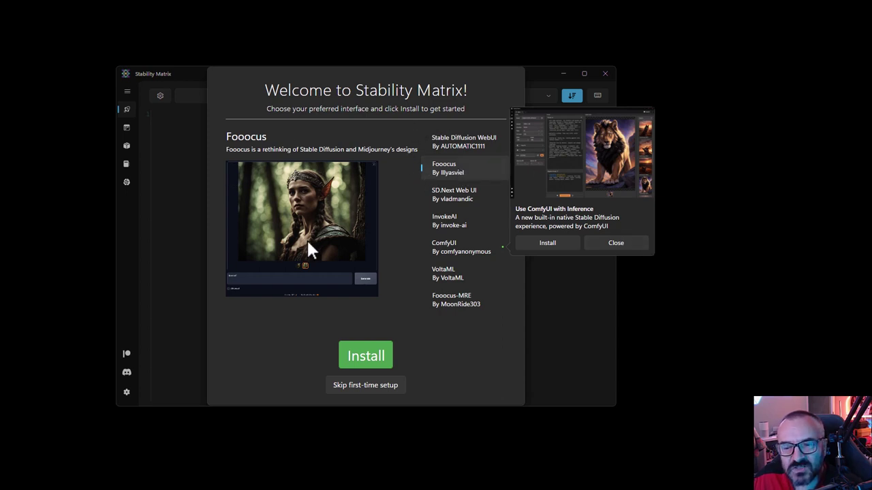
left_click(455, 224)
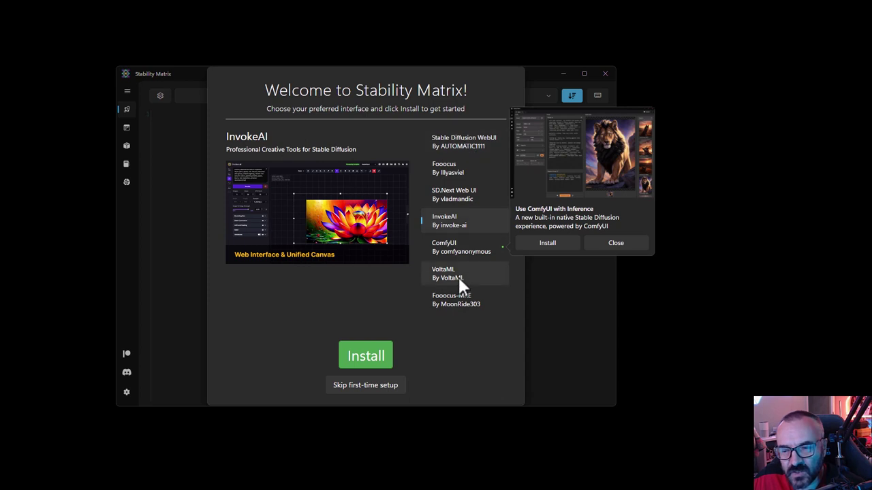
left_click(448, 256)
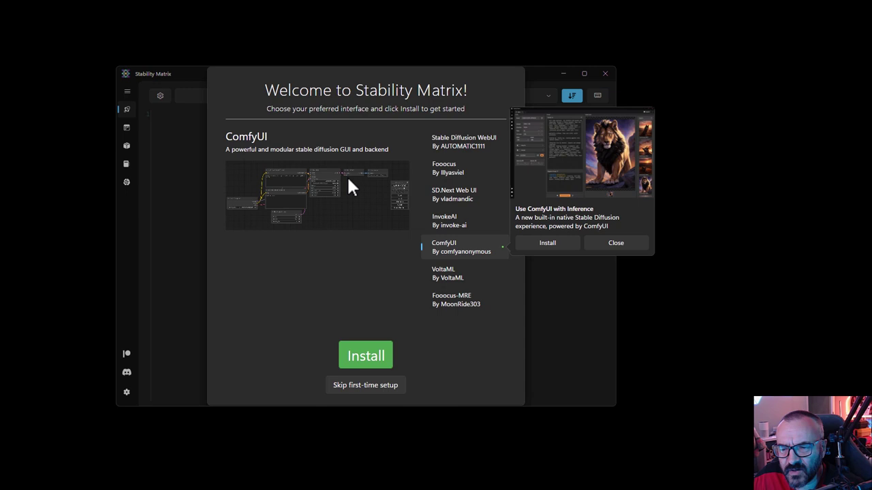
left_click(465, 279)
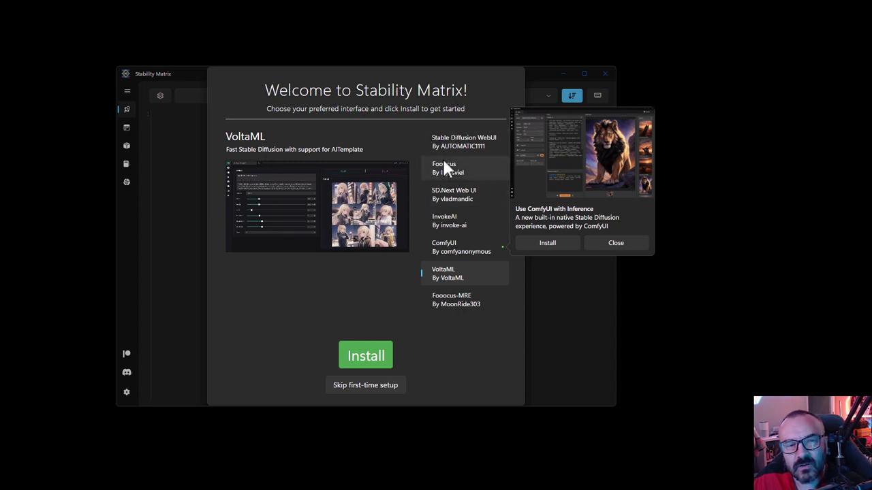
left_click(455, 298)
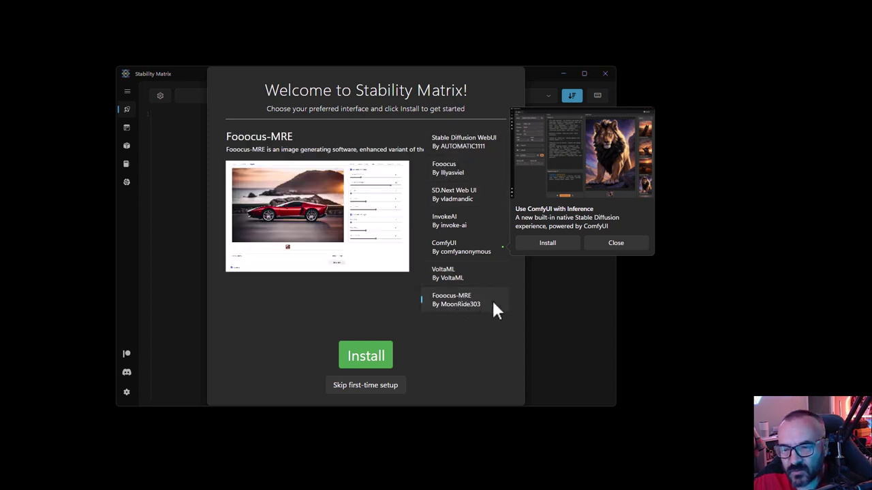
left_click(451, 193)
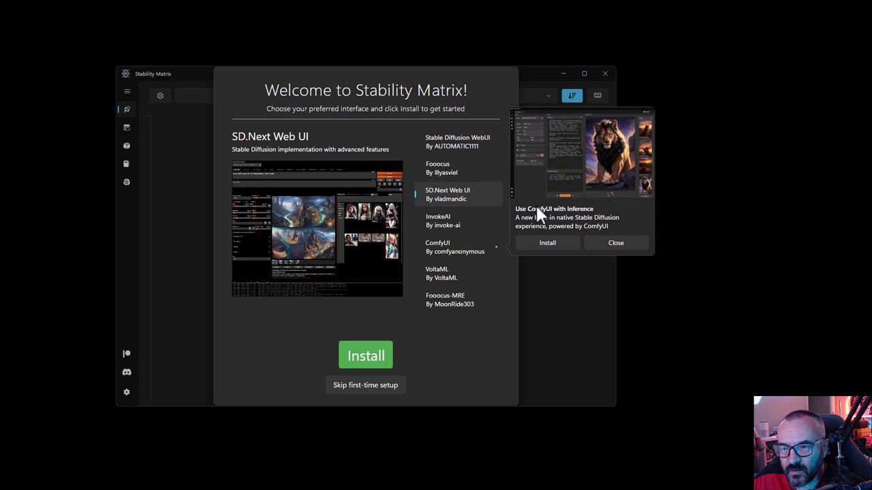
left_click(616, 243)
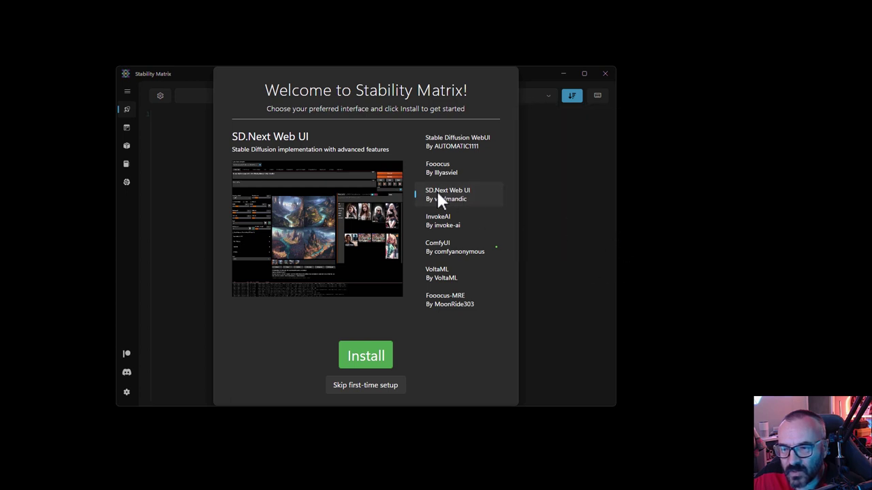
Step: Install SD.Next Web UI by vladmandic and let the installation finish
left_click(370, 354)
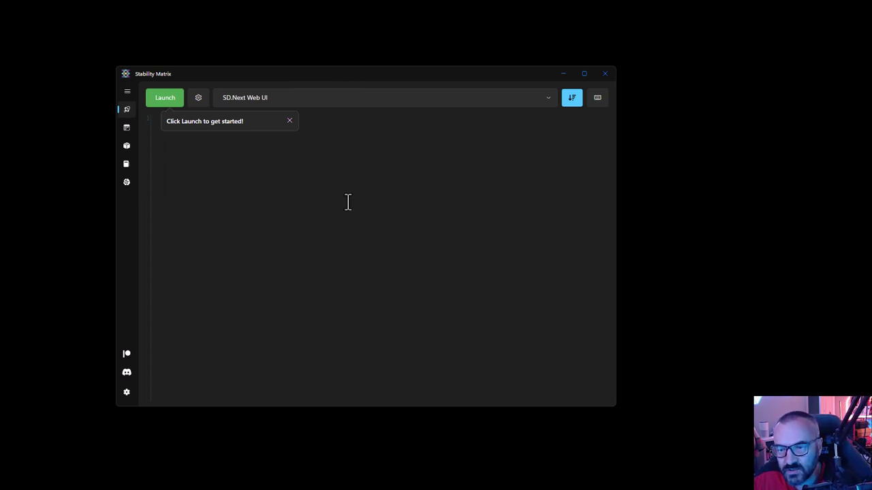
Step: Resize the Stability Matrix window to fill the screen and expand the sidebar
left_click(126, 145)
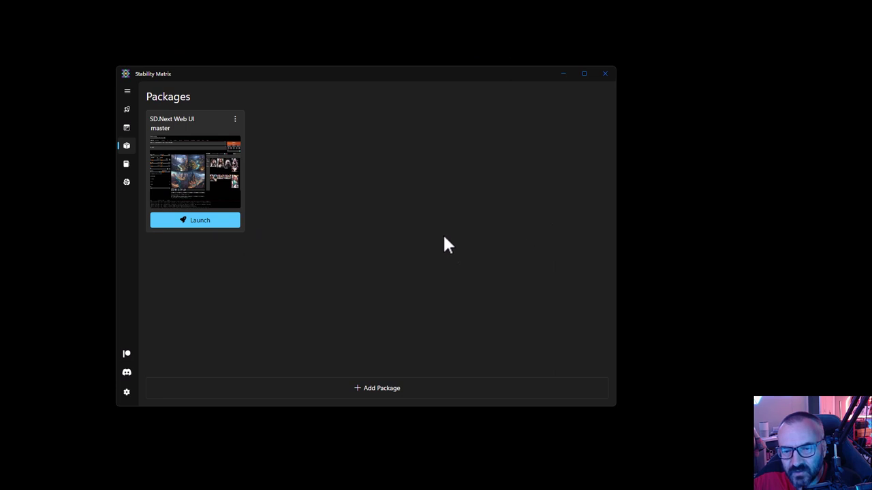
left_click_drag(301, 77, 194, 17)
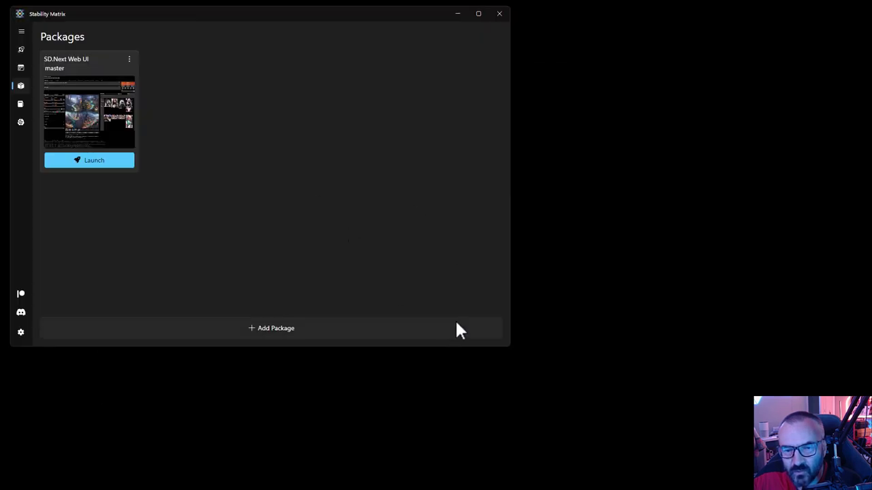
left_click_drag(508, 349, 864, 486)
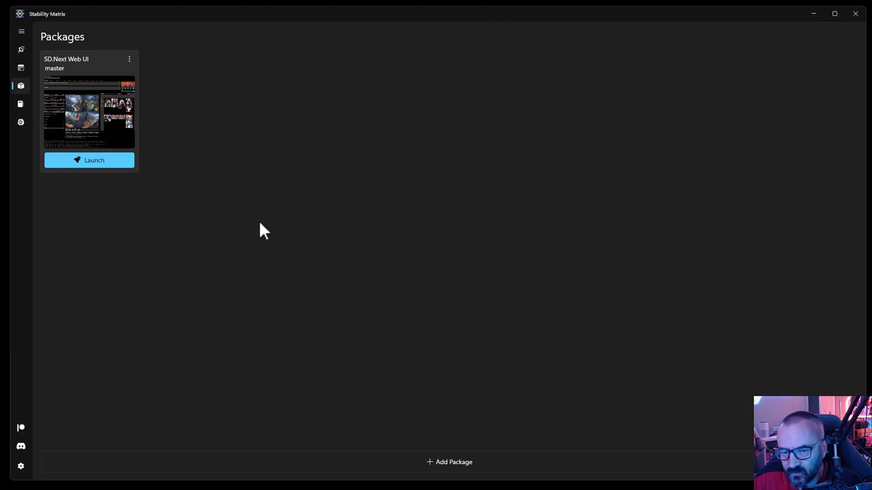
left_click(18, 30)
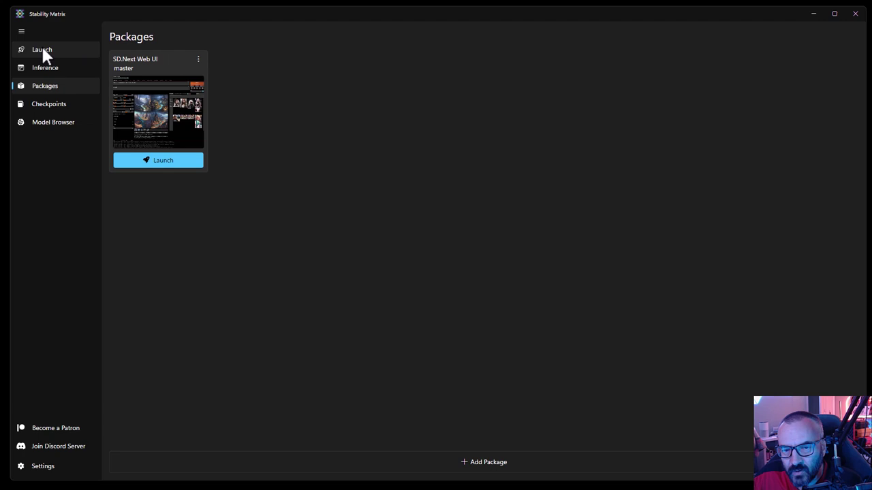
Step: Show the Launch page and confirm SD.Next Web UI is the selected package
left_click(43, 50)
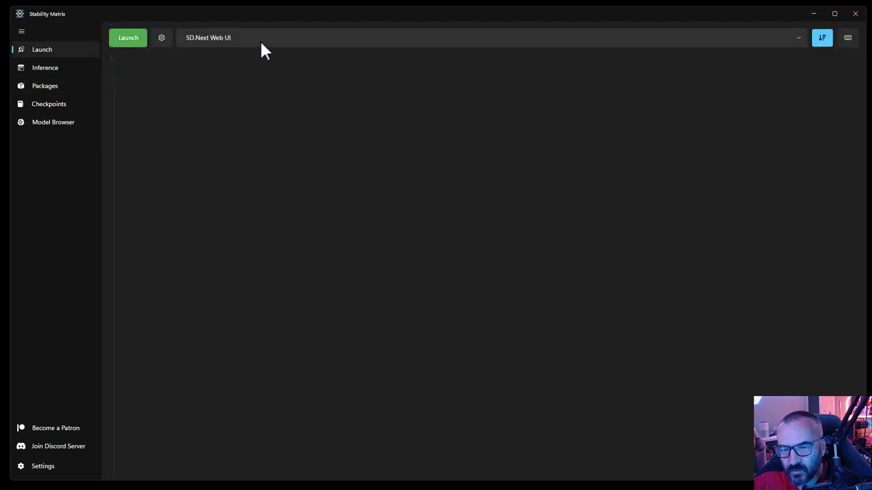
left_click(797, 39)
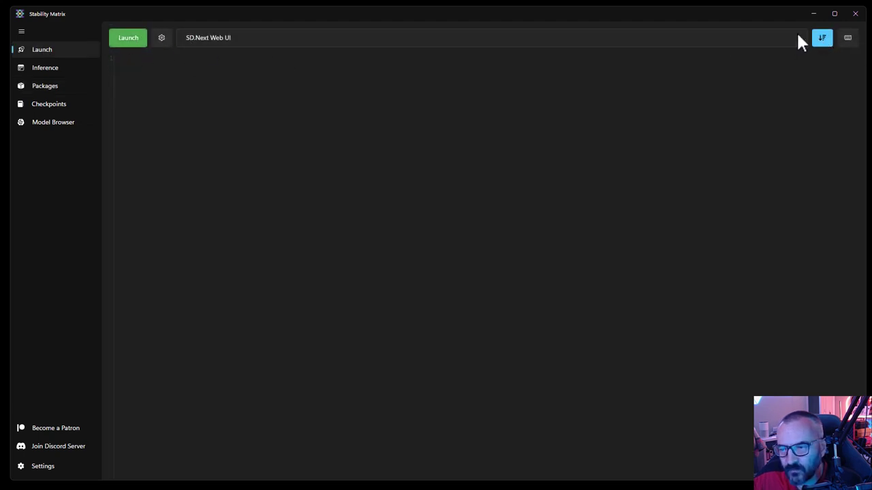
left_click(457, 218)
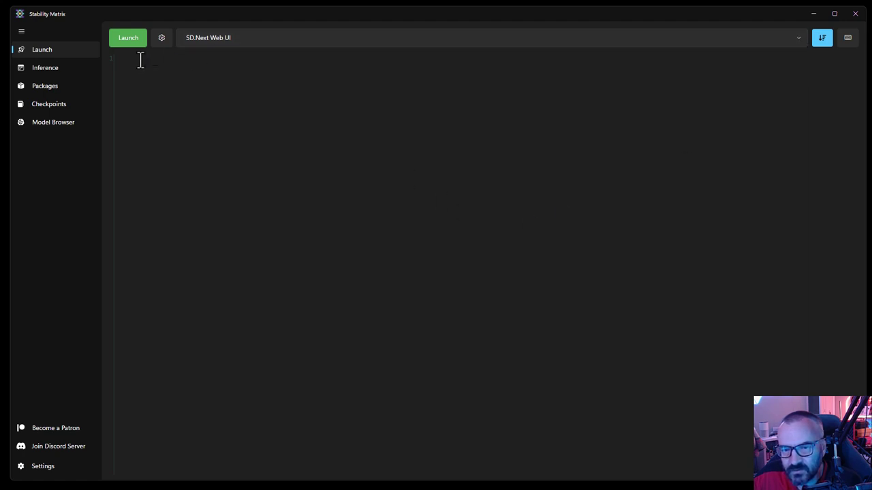
Step: Inspect the Inference page's empty Model list and Refiner/VAE options, then view Checkpoints
left_click(54, 73)
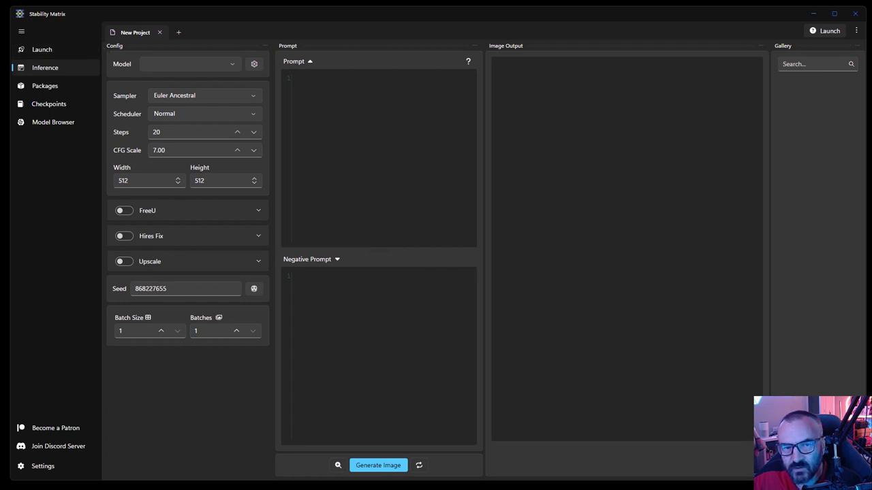
left_click(235, 61)
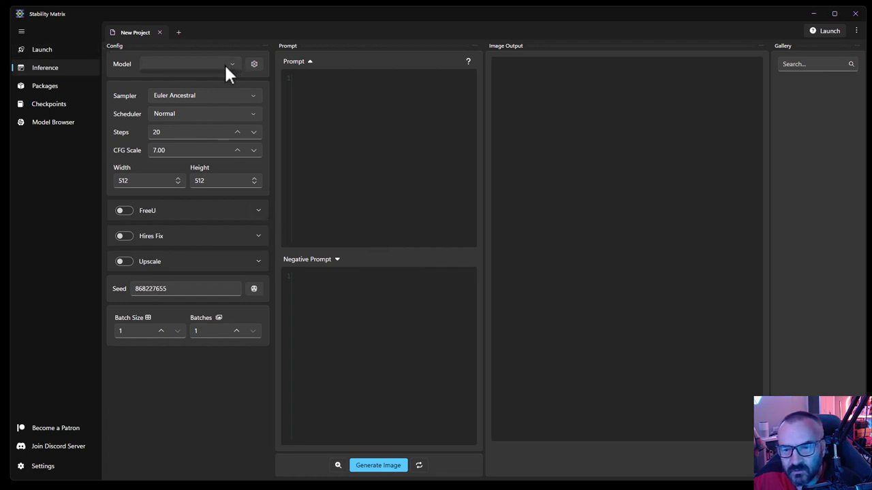
left_click(253, 65)
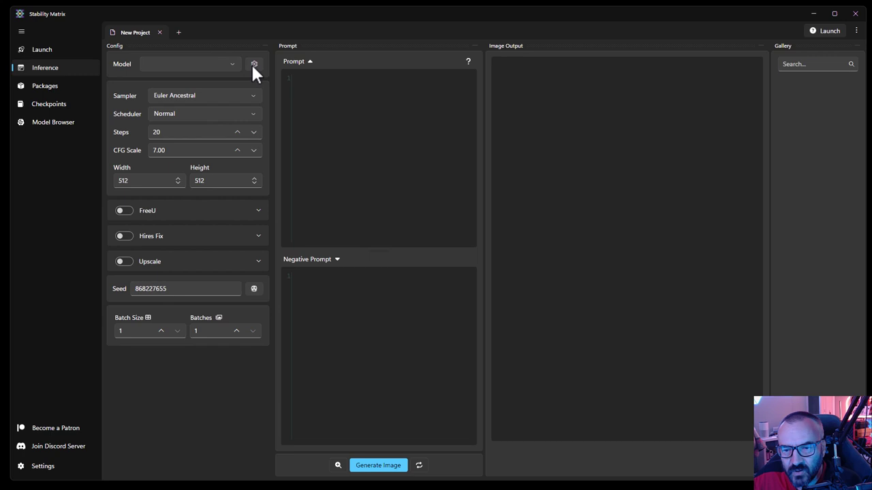
left_click(253, 65)
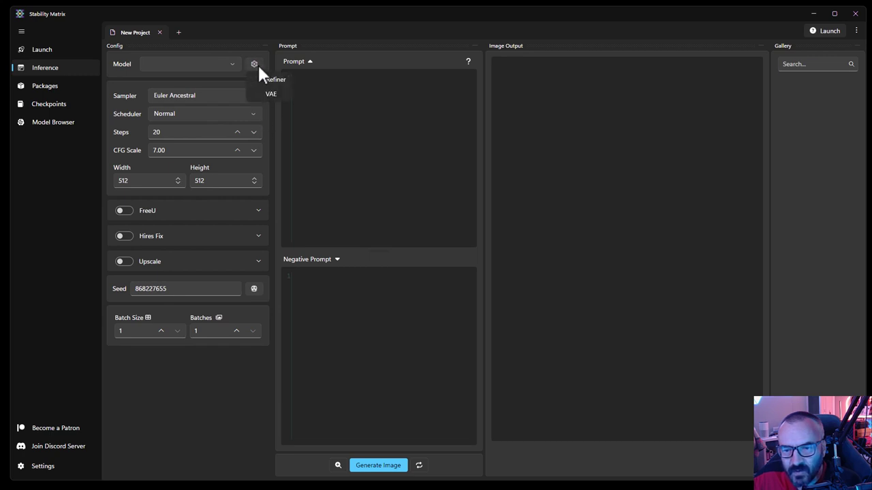
left_click(245, 43)
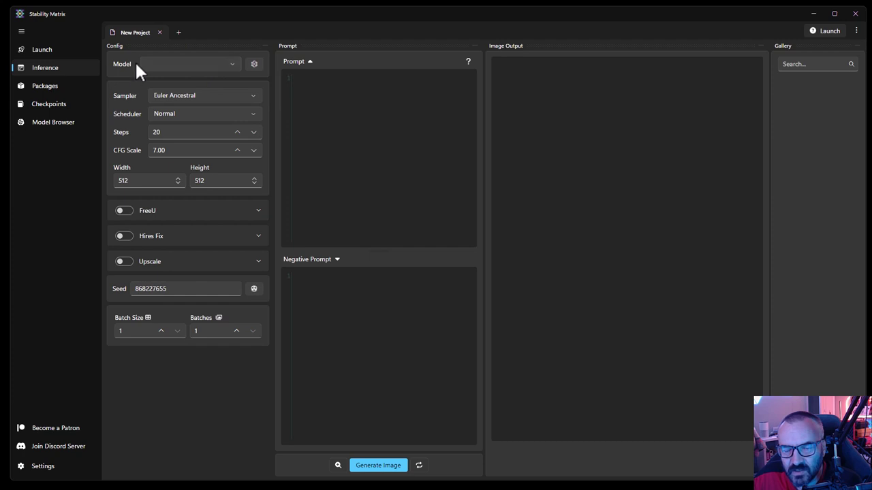
left_click(45, 103)
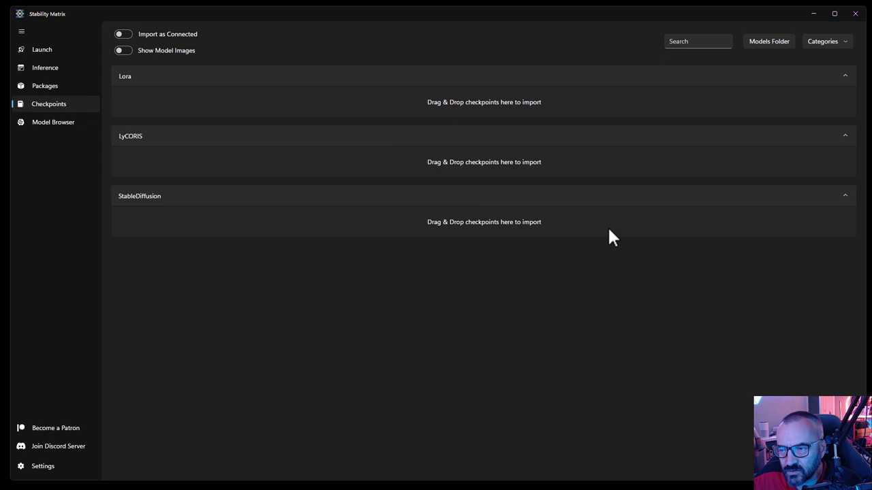
Step: Search the Model Browser's top-rated checkpoints and import SDXL Unstable Diffusers and Copax TimeLessXL
left_click(67, 121)
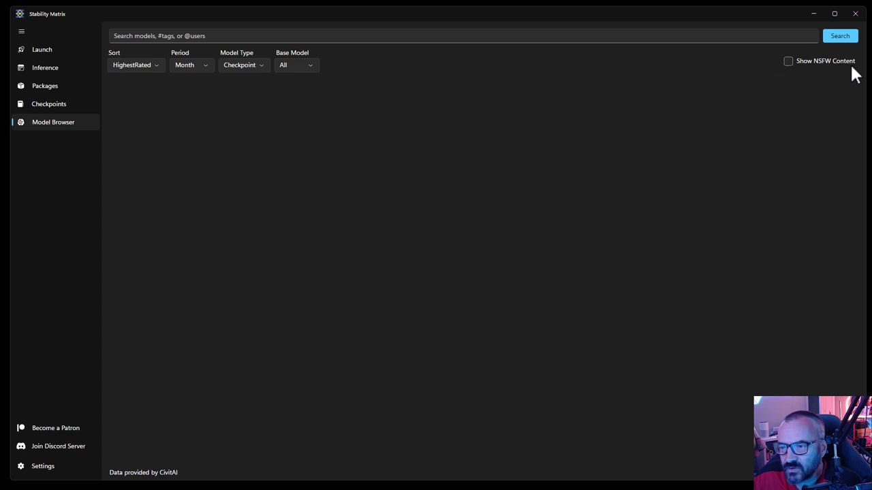
left_click(838, 37)
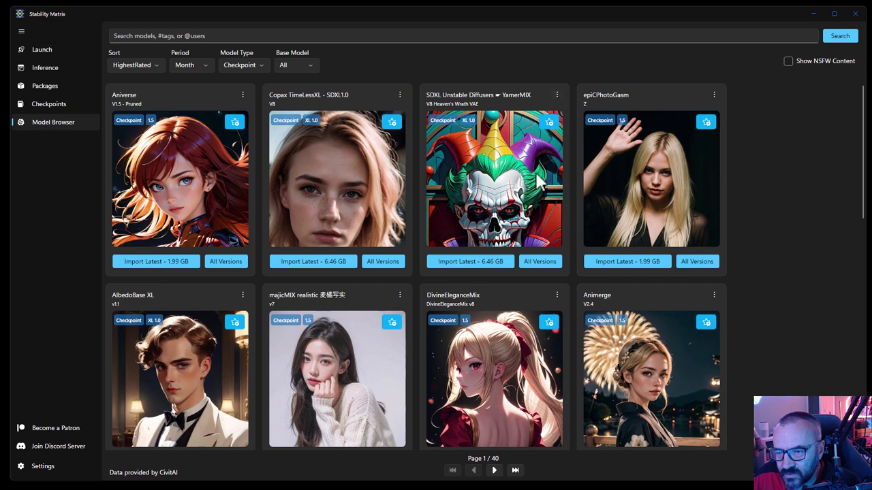
scroll(637, 233, "down", 2)
scroll(638, 240, "down", 5)
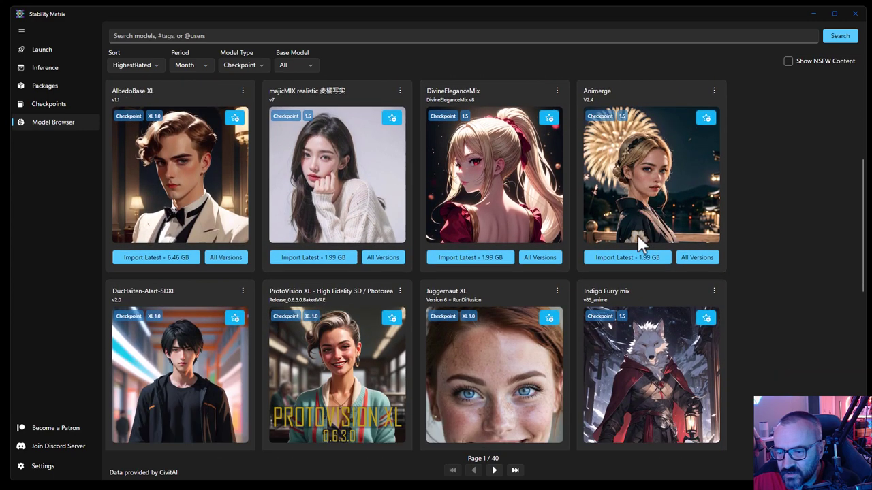
scroll(637, 240, "up", 6)
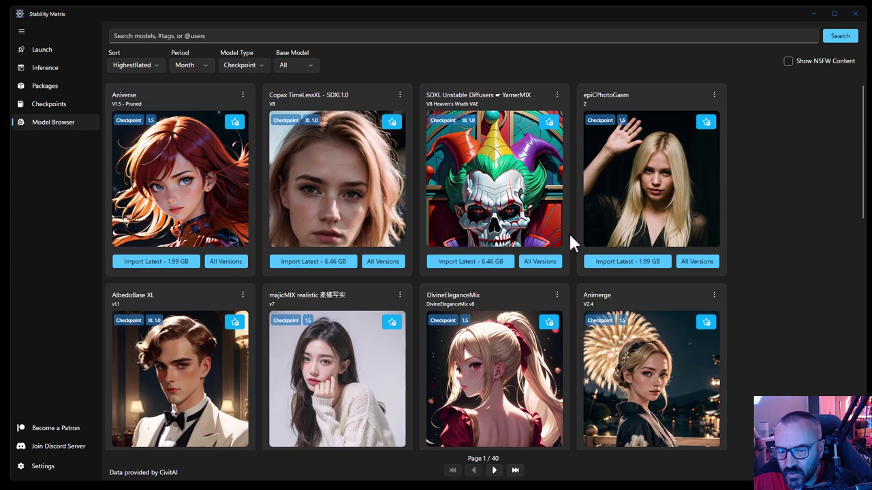
left_click(474, 262)
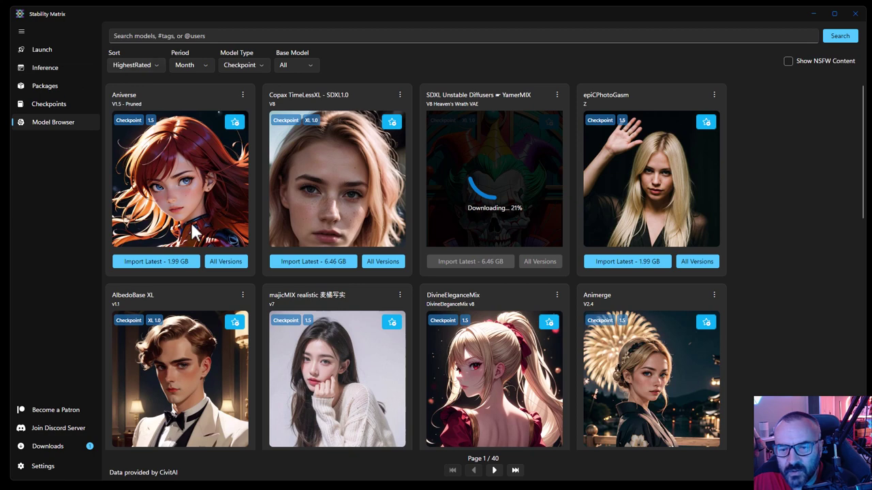
left_click(150, 261)
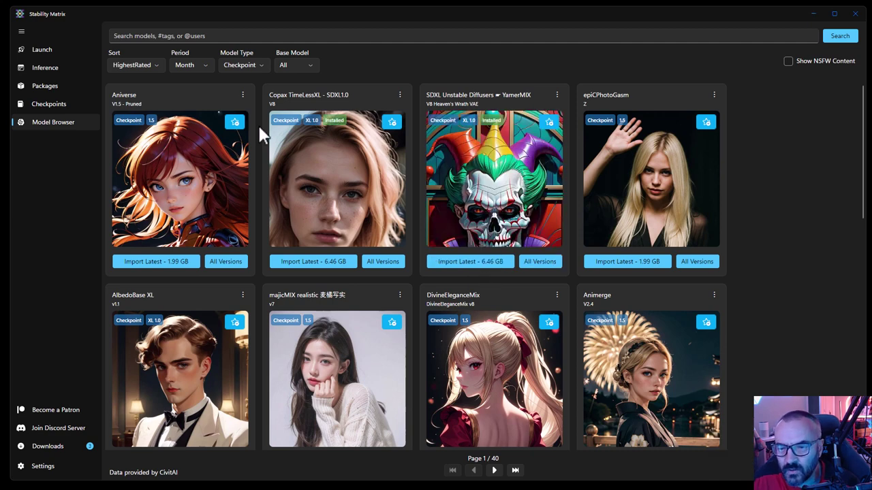
Step: Confirm both new checkpoints appear in the Inference Model list, then launch SD.Next
left_click(38, 68)
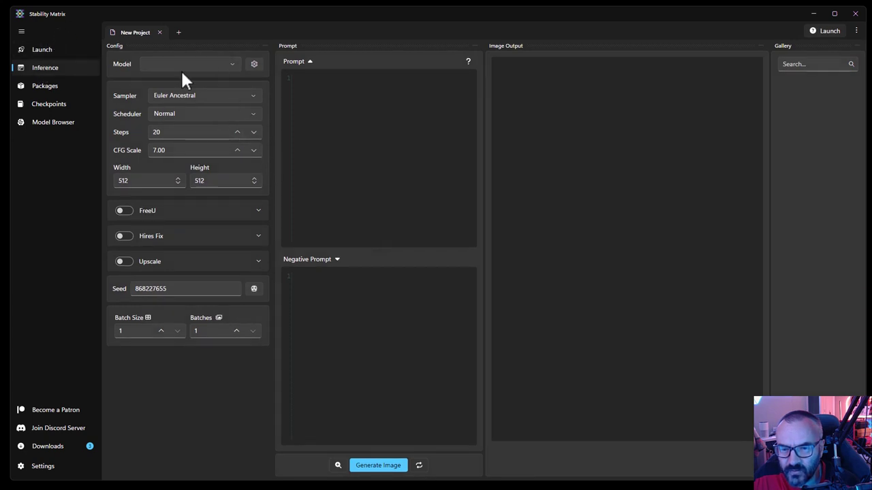
left_click(228, 65)
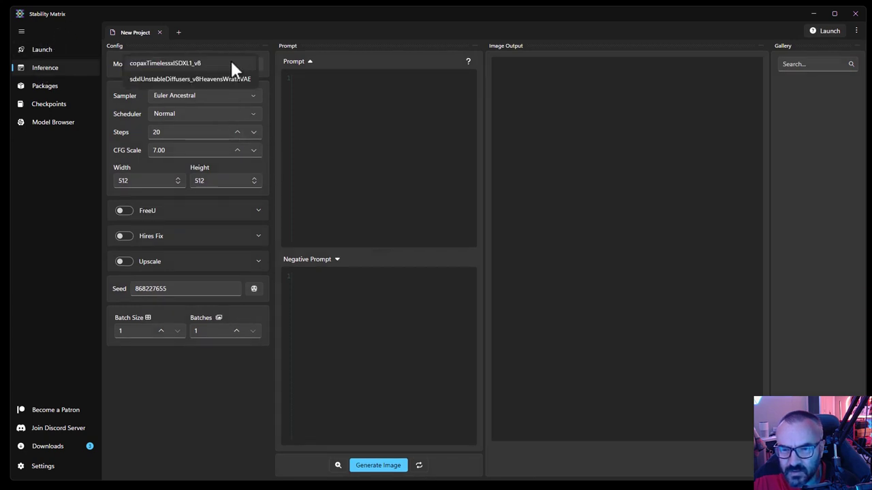
left_click(220, 21)
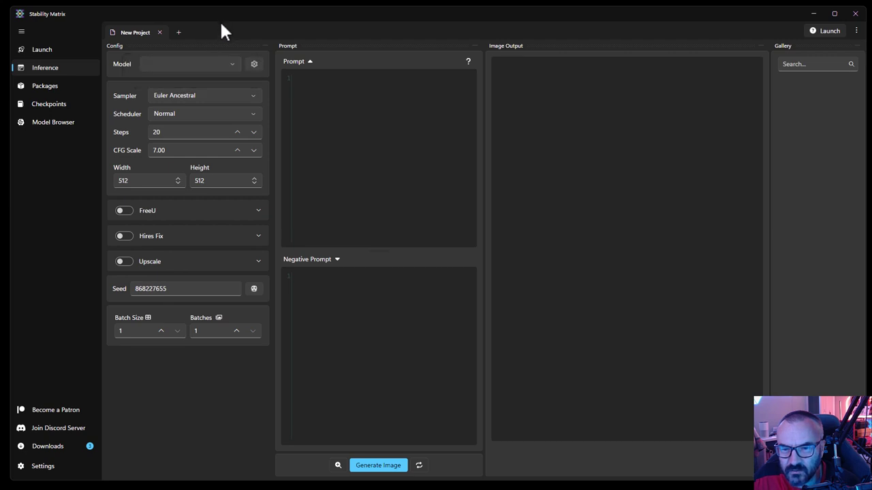
left_click(45, 48)
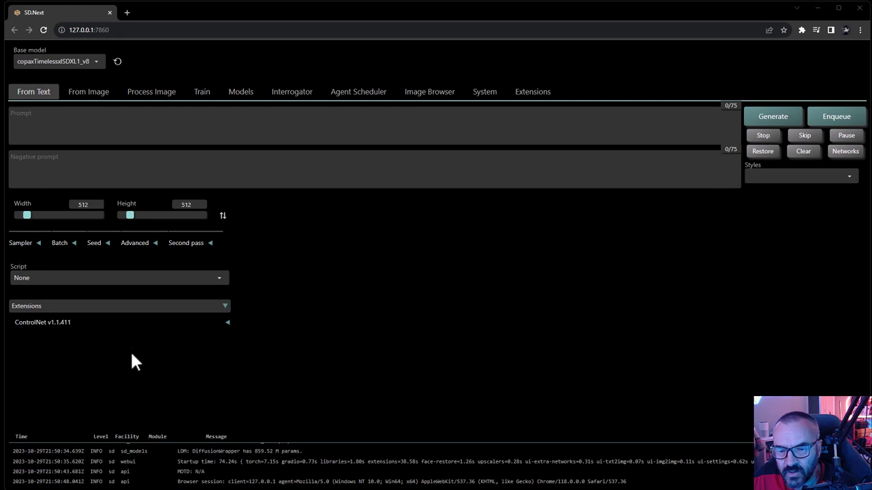
Step: Browse SD.Next's Img2Img, Process, Train and Models tabs, listing checkpoints available for conversion
left_click(86, 97)
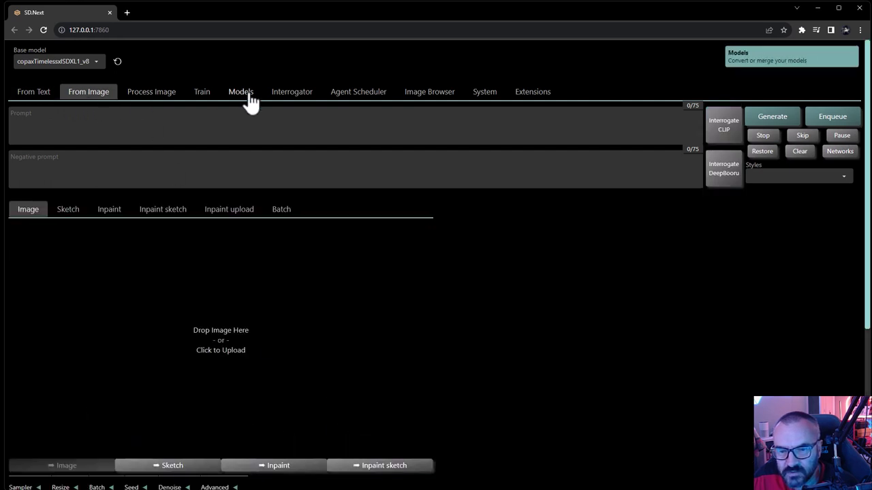
left_click(146, 95)
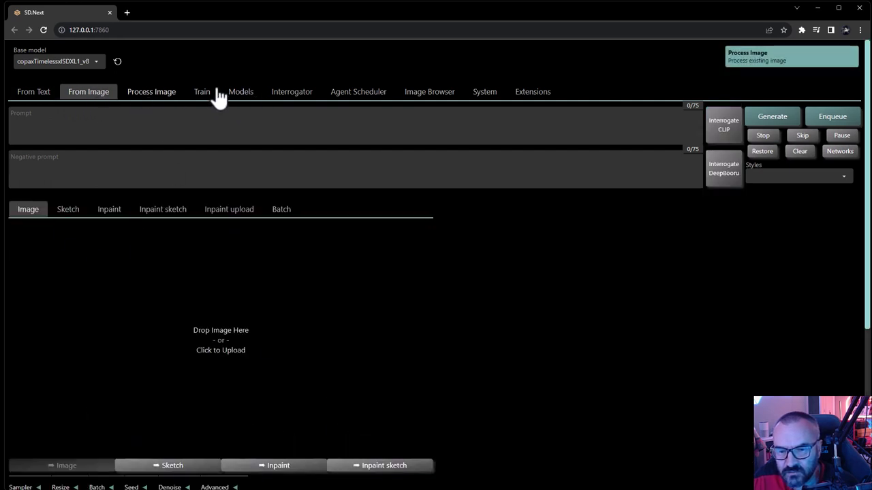
left_click(205, 97)
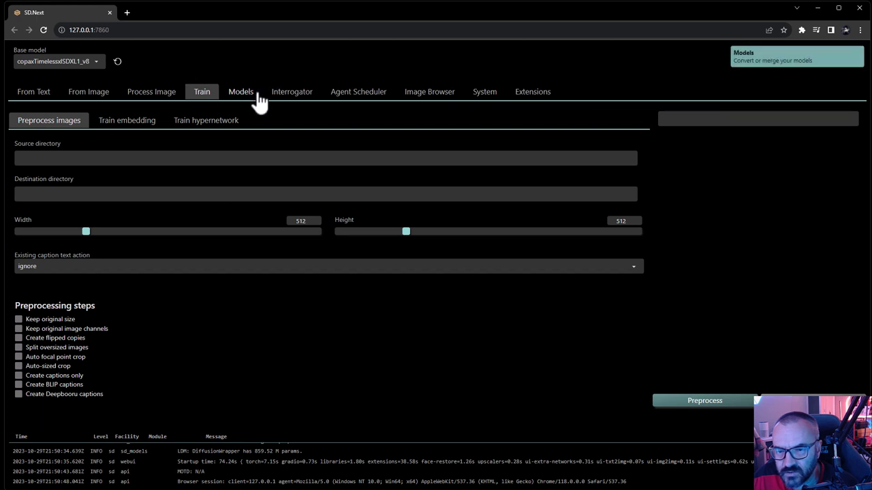
left_click(252, 97)
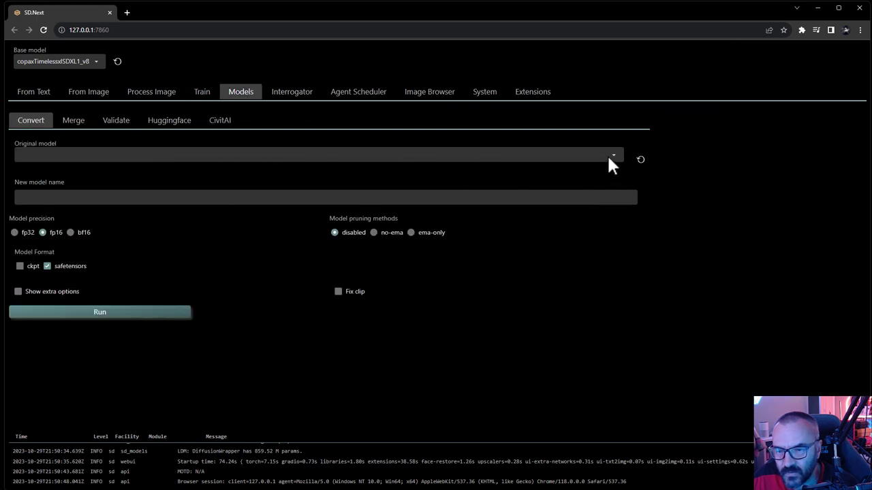
left_click(609, 156)
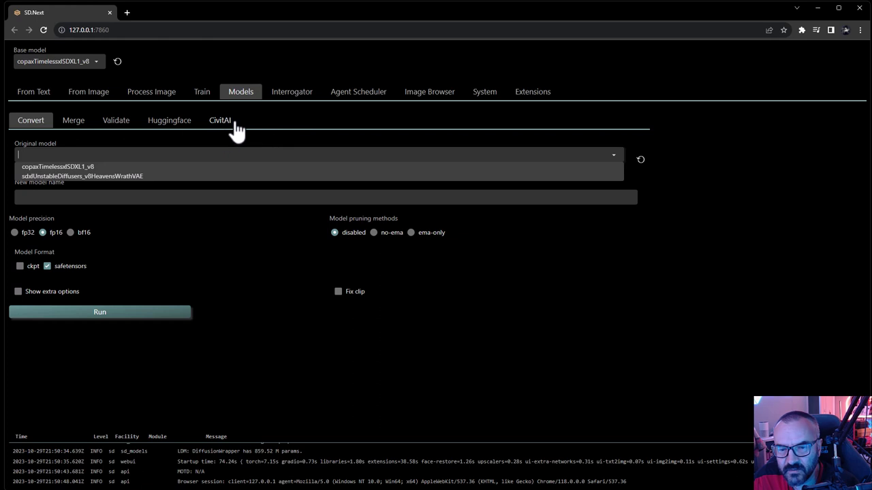
Step: View the Huggingface and CivitAI sections, then the Interrogator, Agent Scheduler, Image Browser and System tabs
left_click(175, 127)
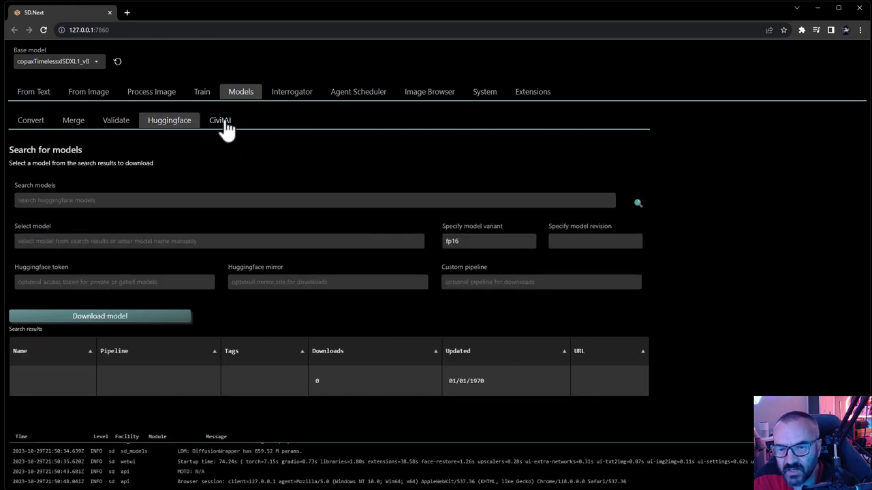
left_click(224, 126)
left_click(280, 95)
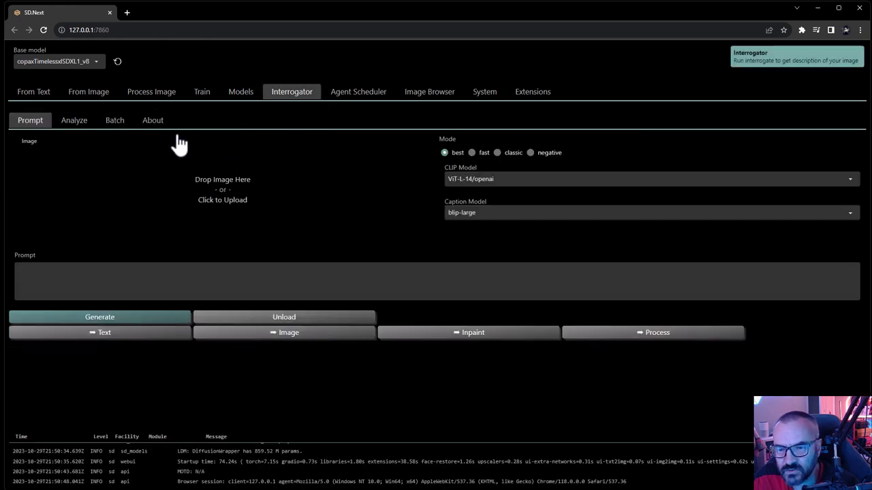
left_click(361, 94)
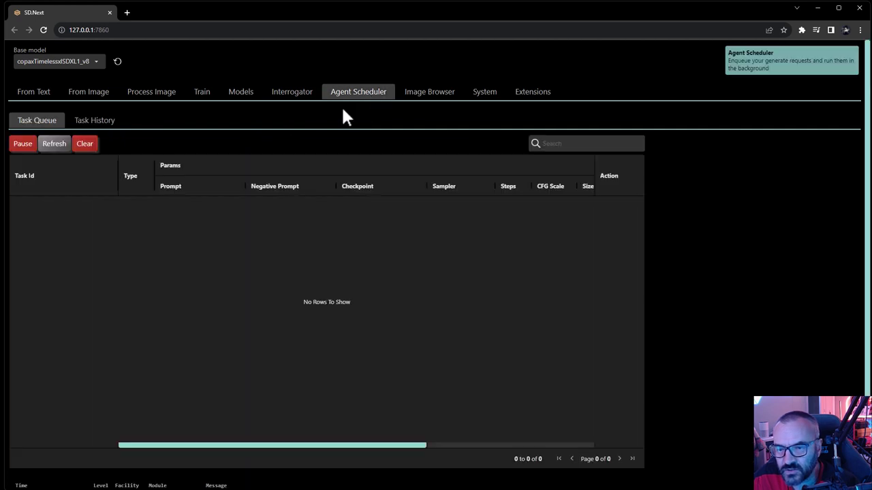
left_click(423, 99)
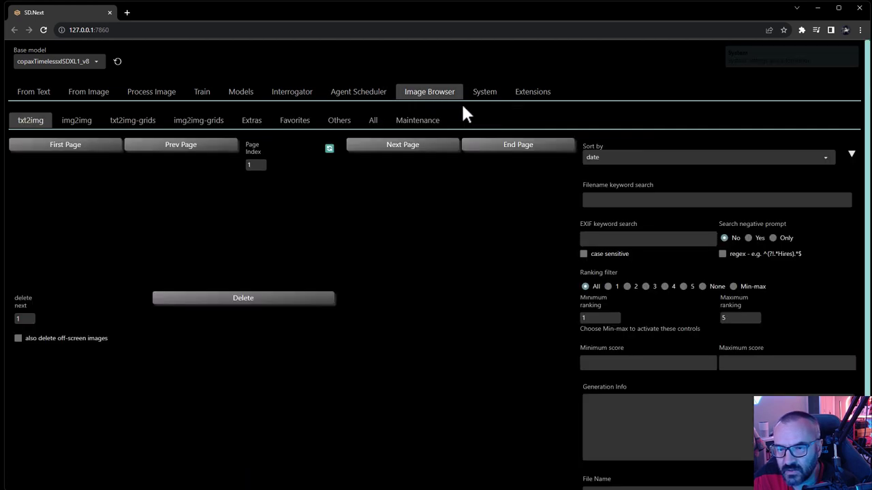
left_click(502, 100)
Step: Update all installed SD.Next extensions, then return to the text-to-image page
left_click(538, 102)
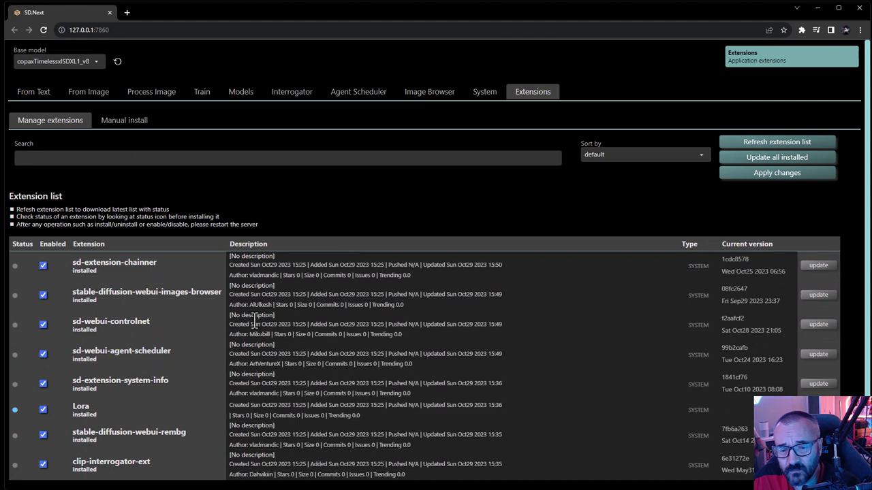
scroll(252, 313, "down", 1)
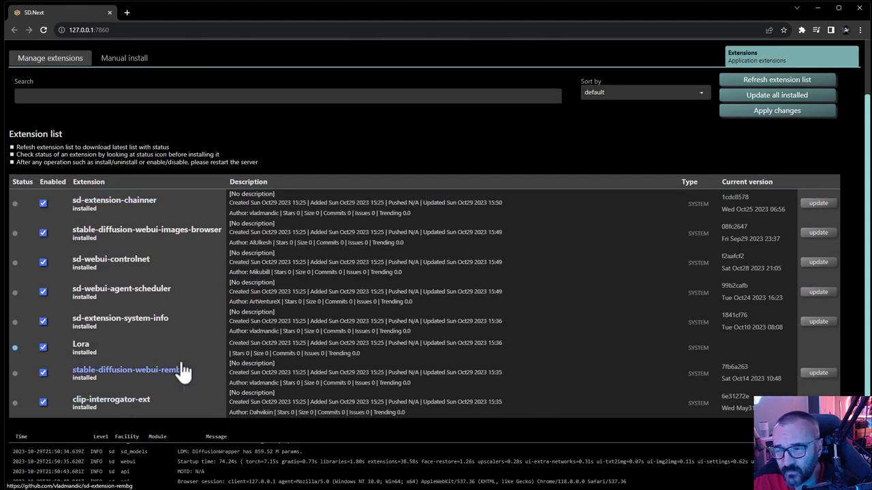
scroll(606, 180, "up", 1)
left_click(773, 158)
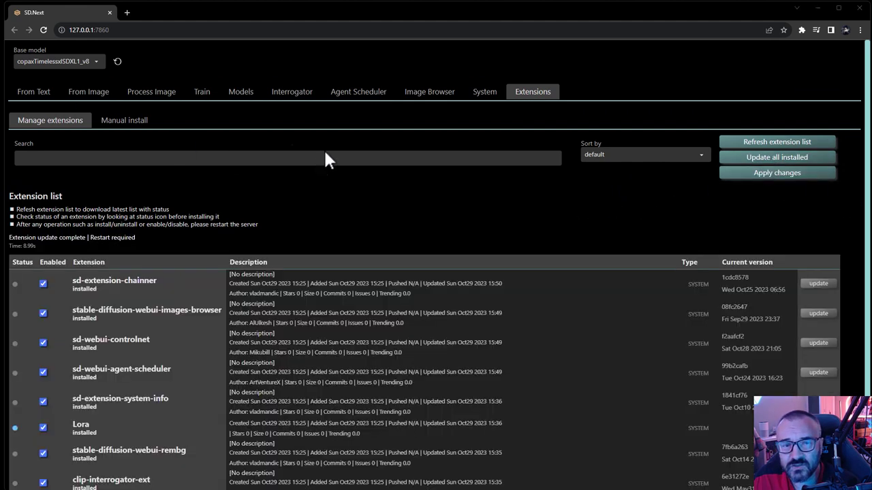
left_click(31, 94)
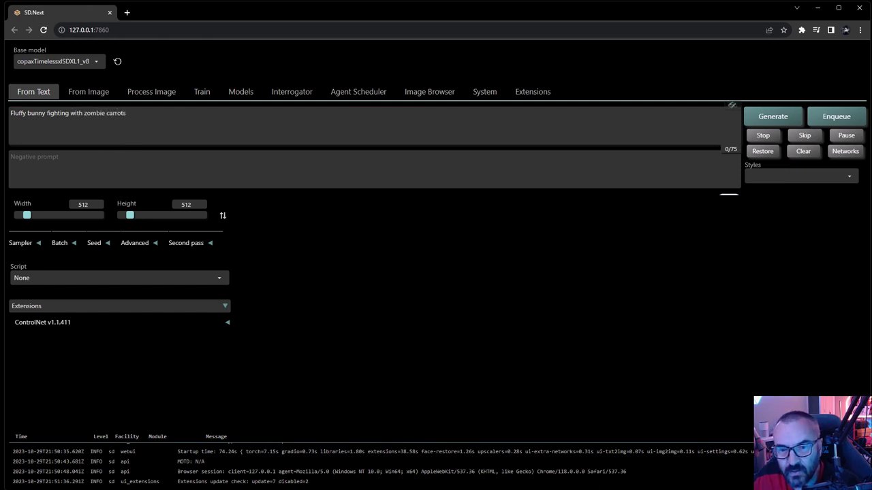
Step: Add 'nsfw' as the negative prompt and generate, which fails with 'Error: model not loaded'
left_click(157, 164)
type("nsfw")
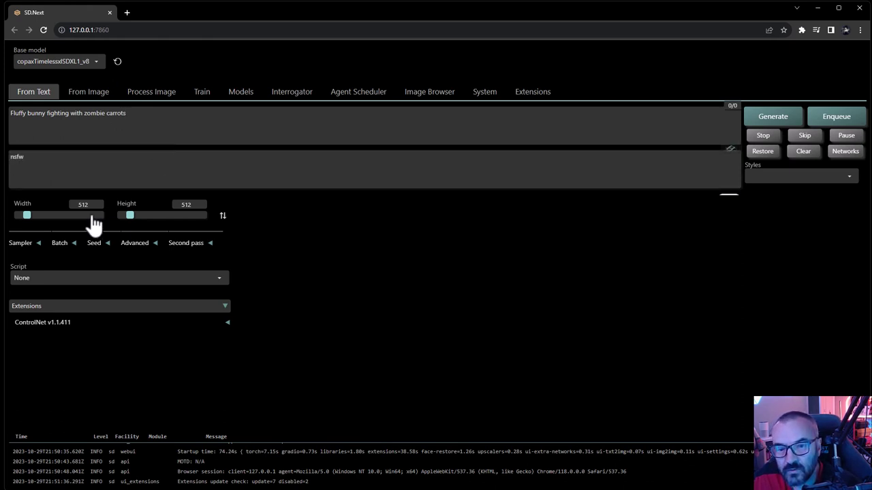
left_click(229, 324)
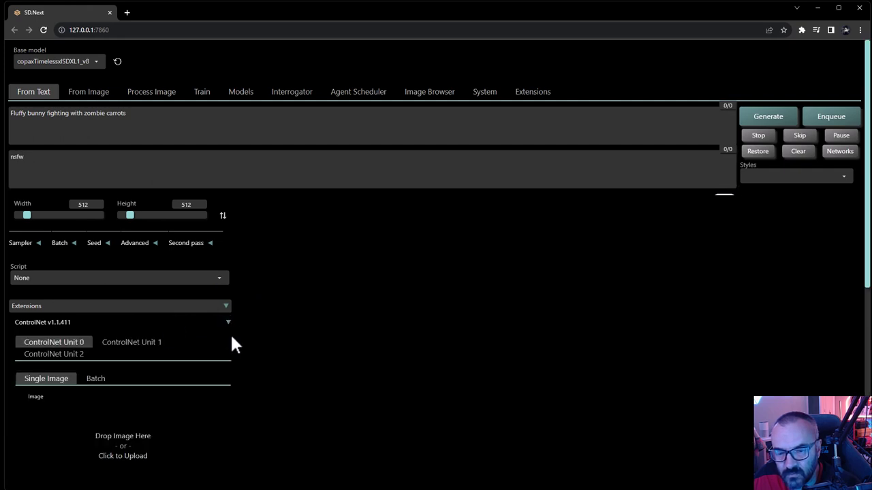
left_click(229, 324)
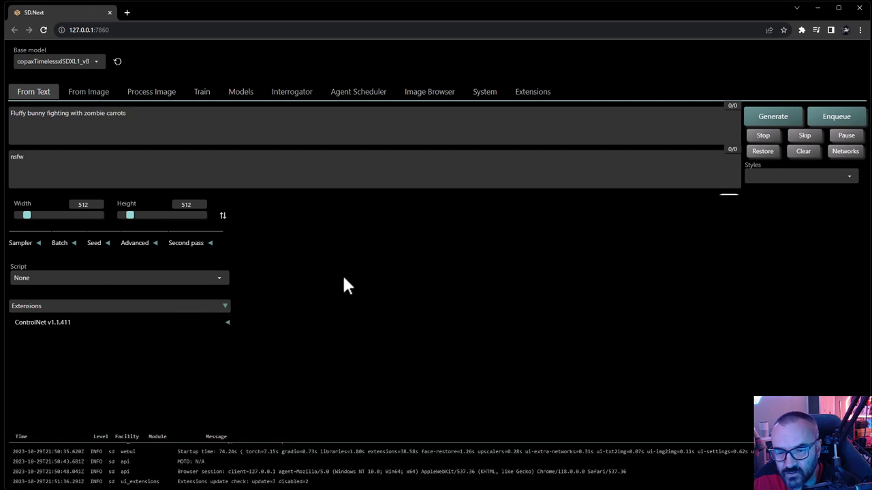
left_click(773, 117)
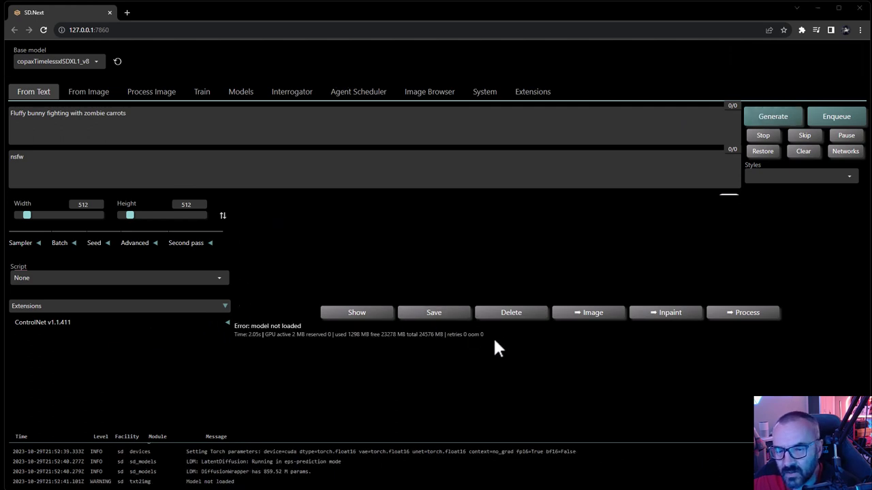
left_click_drag(309, 327, 234, 327)
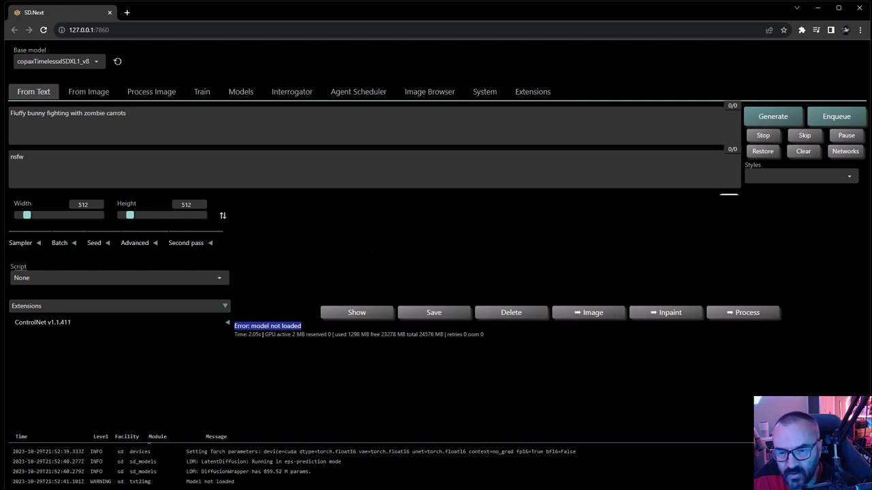
Step: Stop the SD.Next server in Stability Matrix and review its console log for extension and model errors
left_click(858, 9)
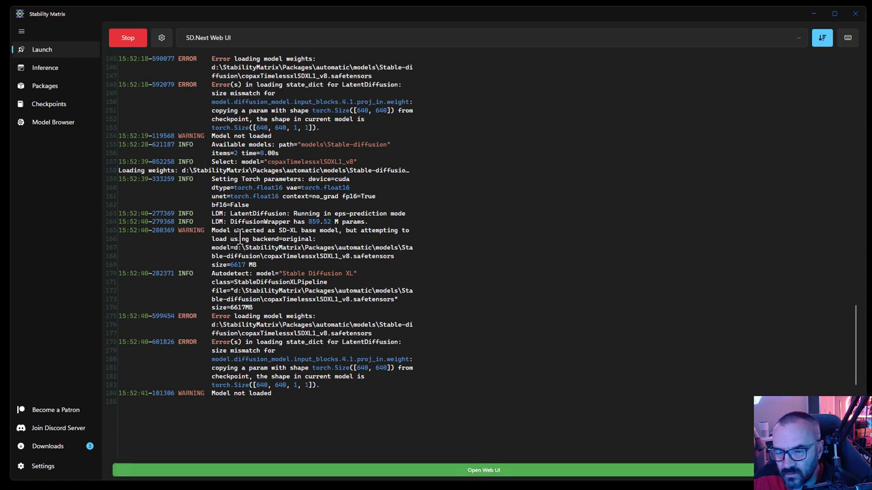
left_click(128, 38)
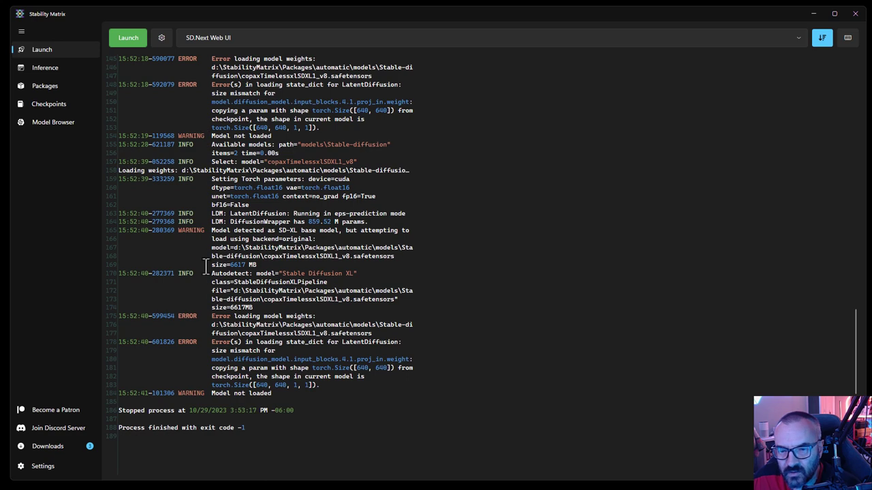
scroll(205, 264, "up", 4)
left_click_drag(388, 275, 243, 275)
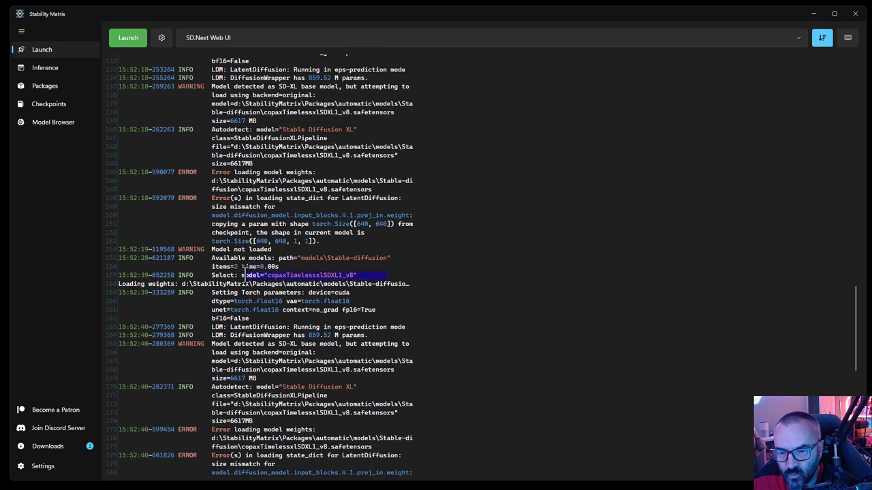
scroll(401, 274, "up", 7)
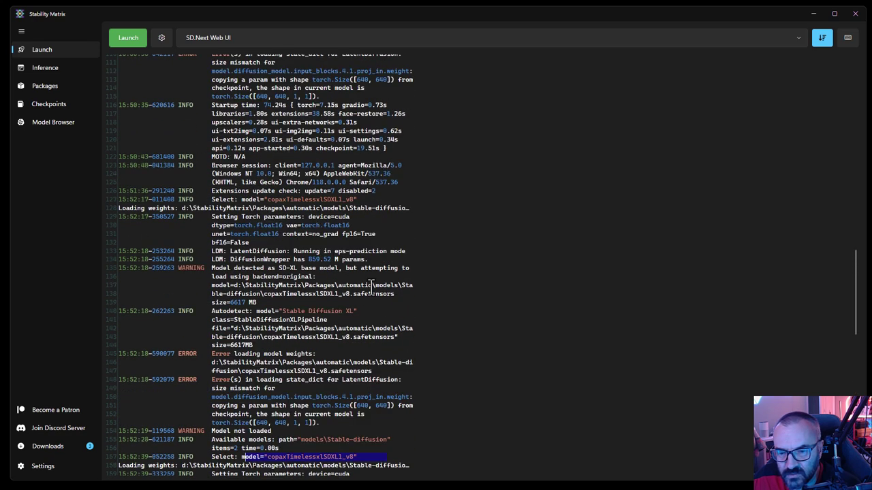
left_click_drag(368, 312, 267, 294)
left_click_drag(377, 200, 232, 192)
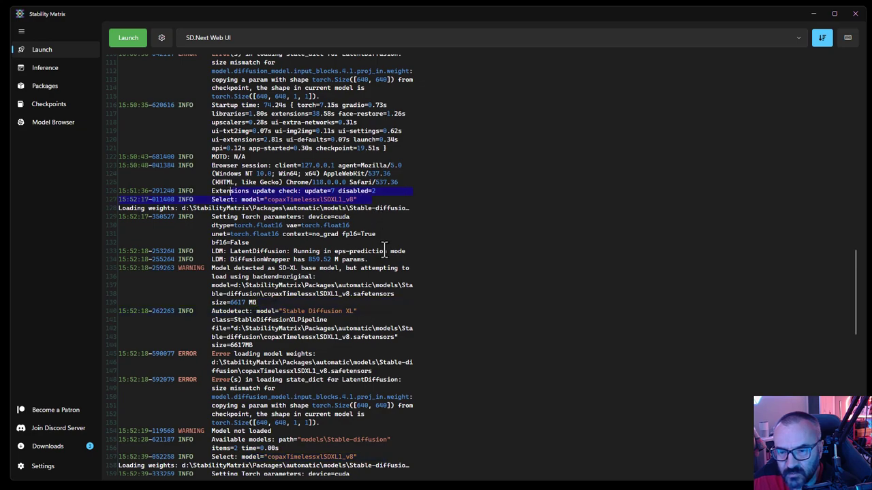
scroll(385, 250, "up", 20)
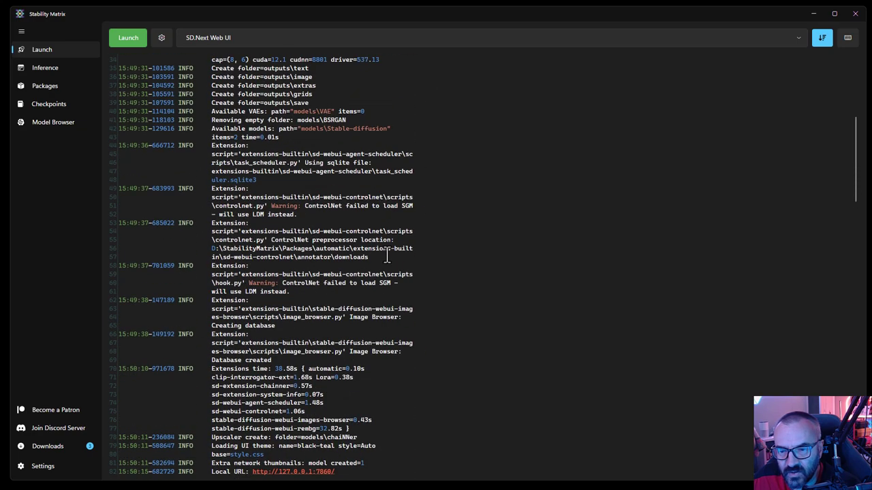
scroll(386, 255, "down", 15)
Step: Download the epiCPhotoGasm, Aniverse (retried) and Indigo Furry mix checkpoints from the CivitAI Model Browser
left_click(52, 102)
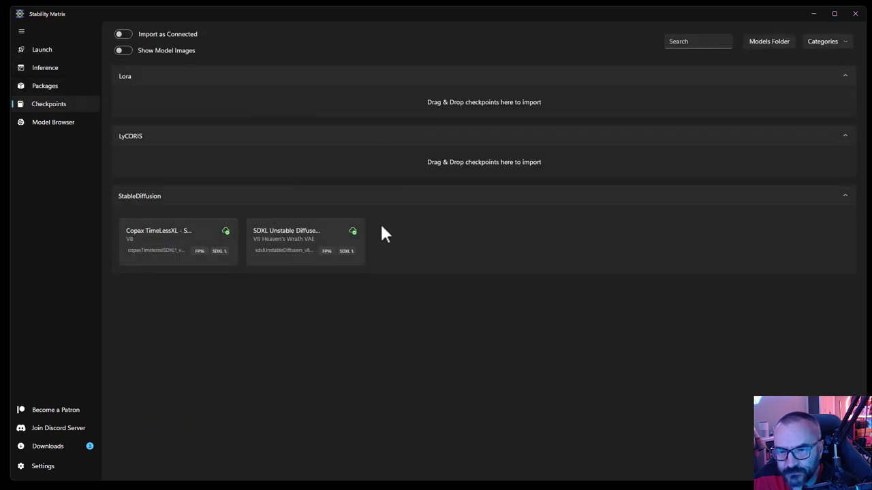
left_click(60, 125)
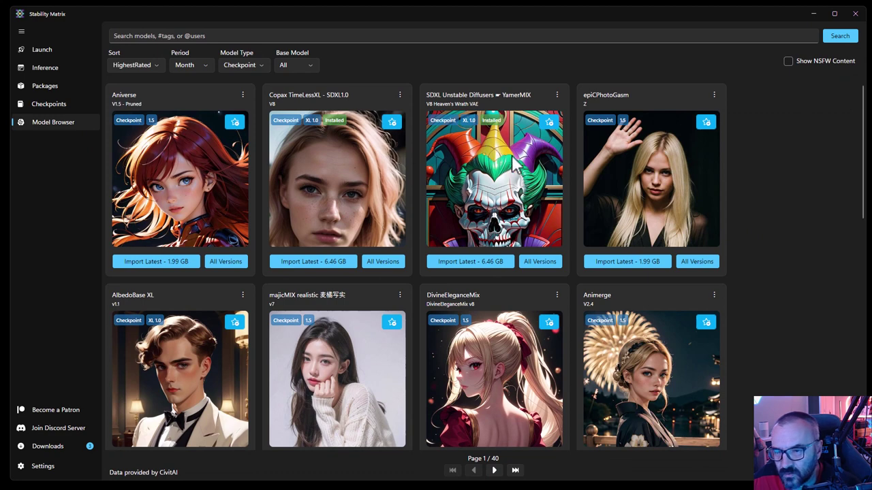
left_click(634, 260)
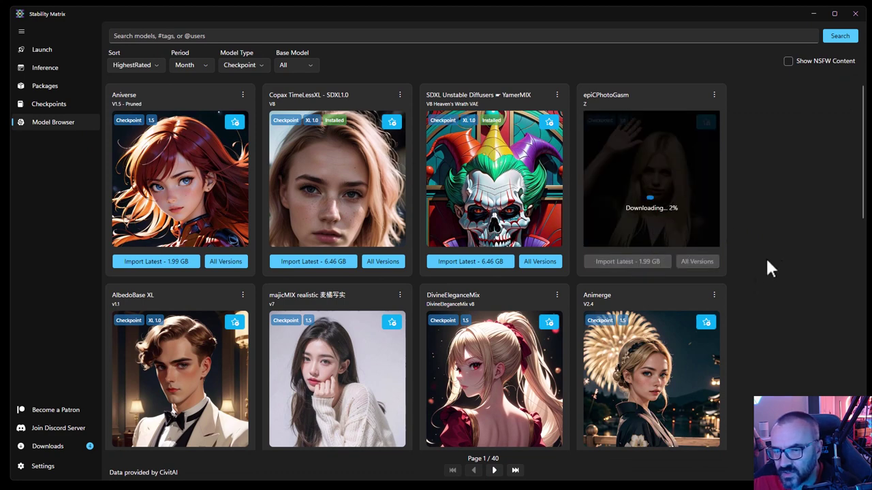
left_click(154, 259)
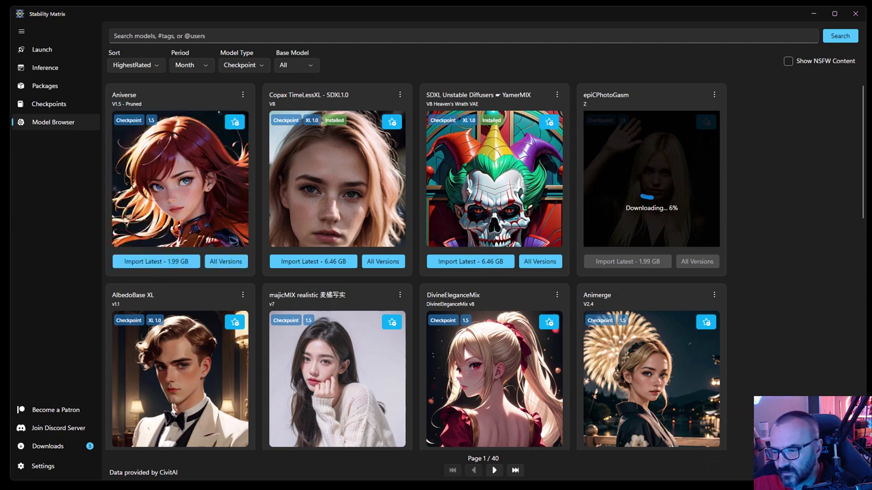
left_click(165, 261)
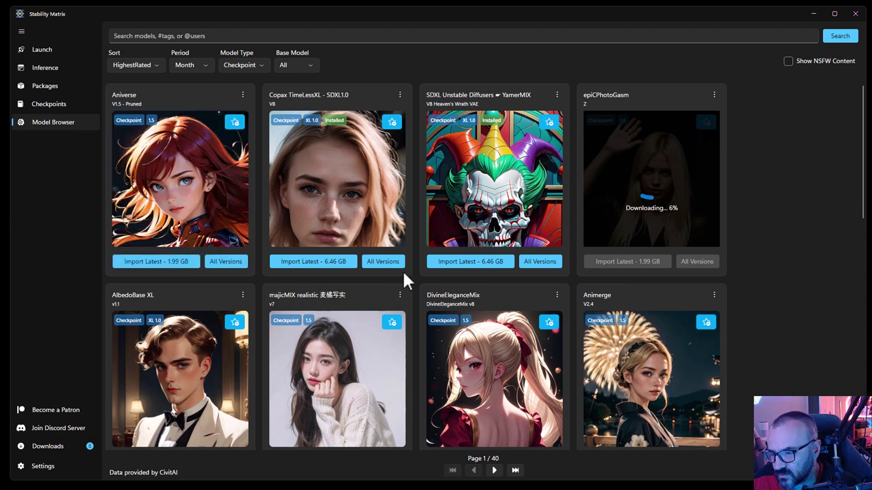
scroll(658, 337, "down", 1)
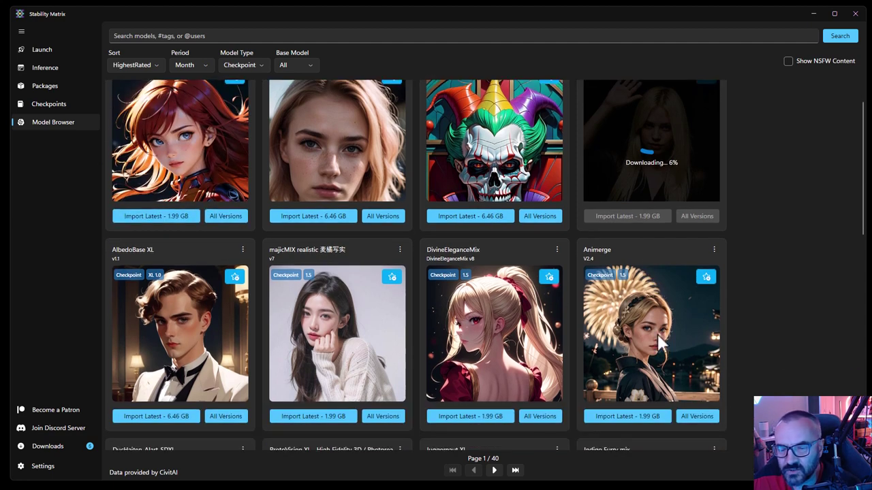
scroll(741, 312, "down", 1)
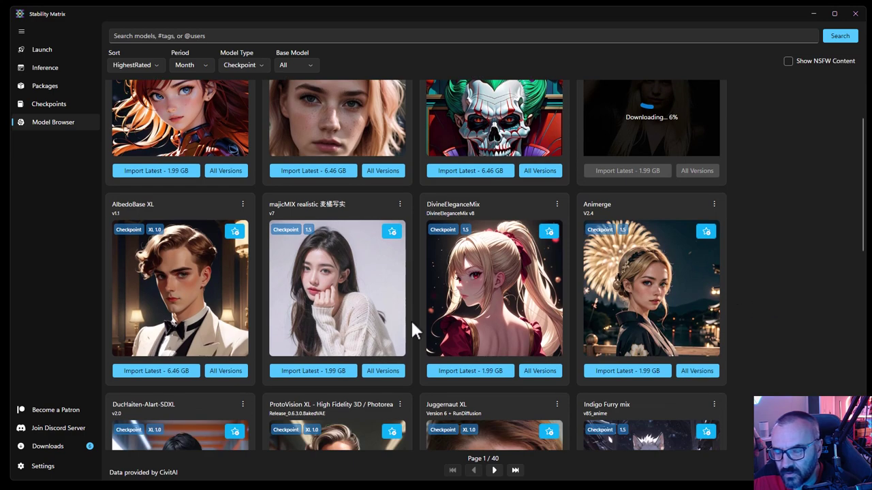
scroll(556, 307, "down", 5)
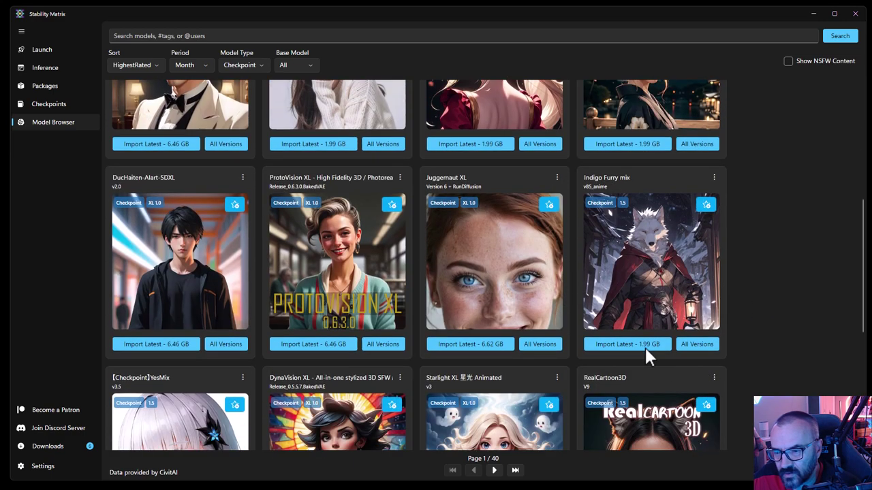
left_click(614, 344)
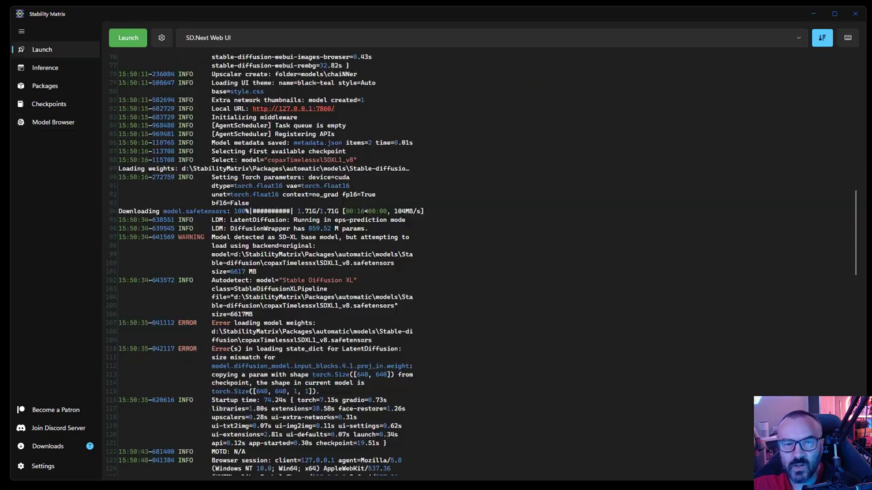
Step: Add and install the ComfyUI package on the master branch
left_click(44, 86)
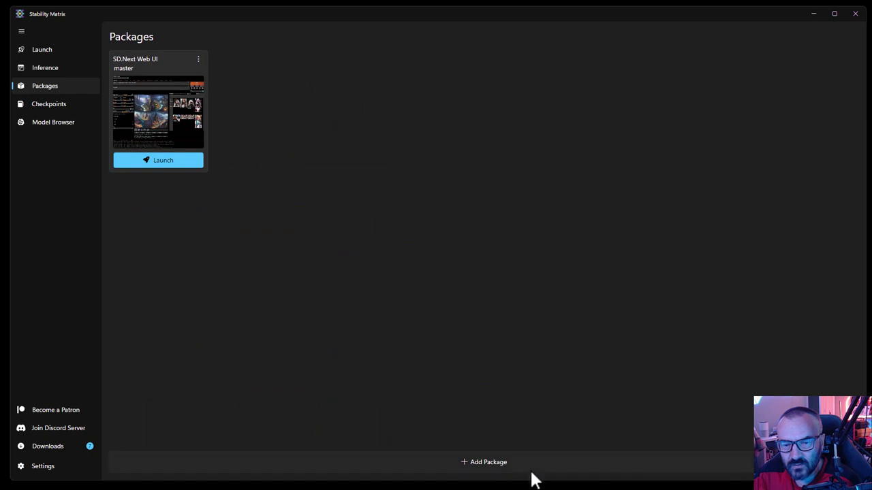
left_click(494, 463)
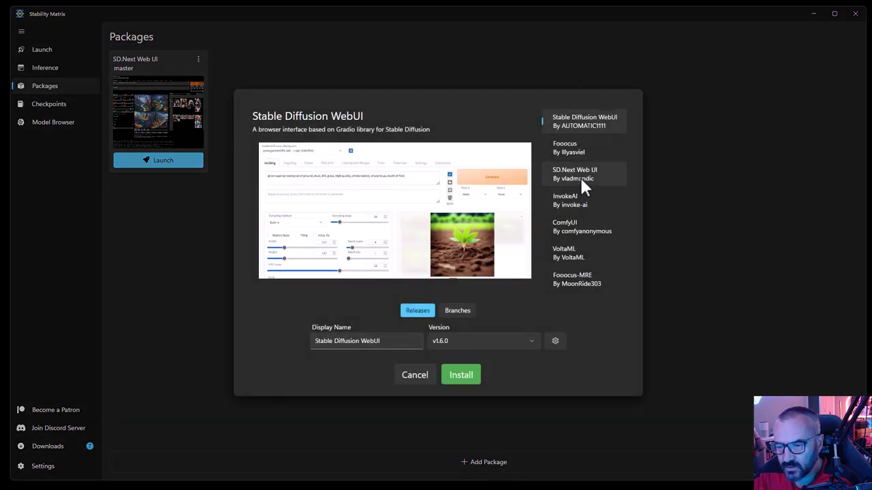
left_click(566, 232)
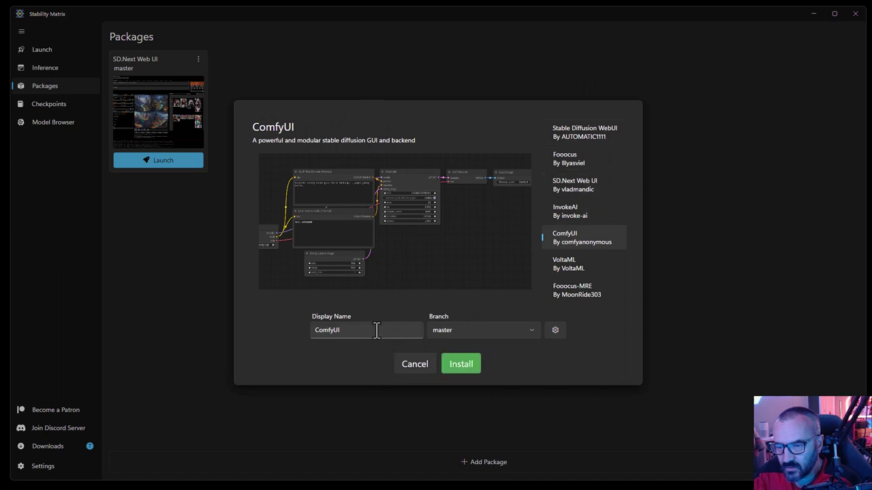
left_click(528, 330)
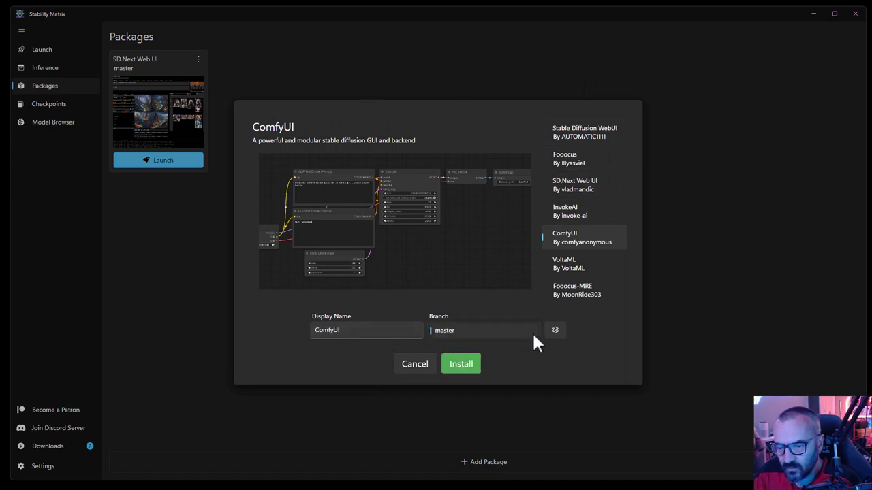
left_click(463, 365)
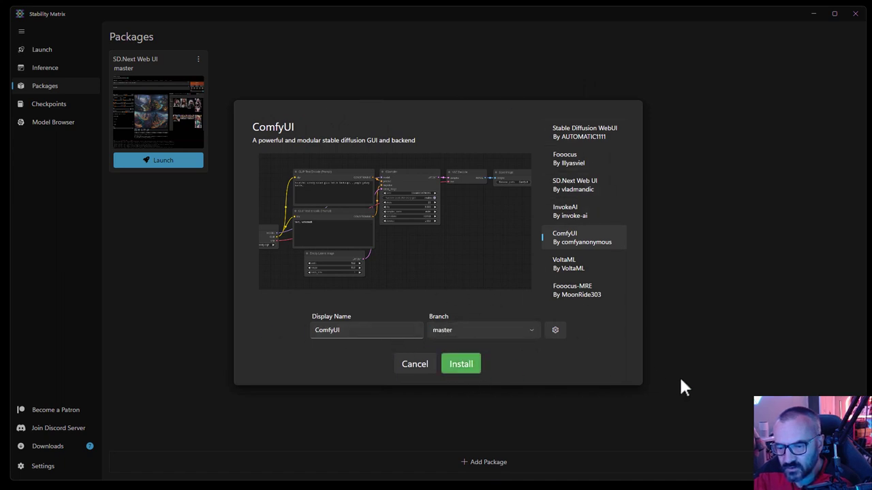
left_click(463, 363)
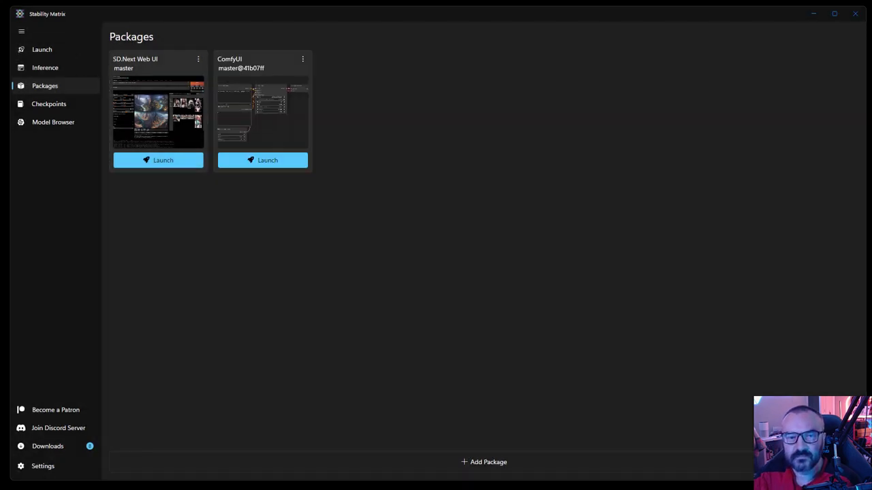
Step: Launch ComfyUI and open its web UI at 127.0.0.1:8188
left_click(279, 166)
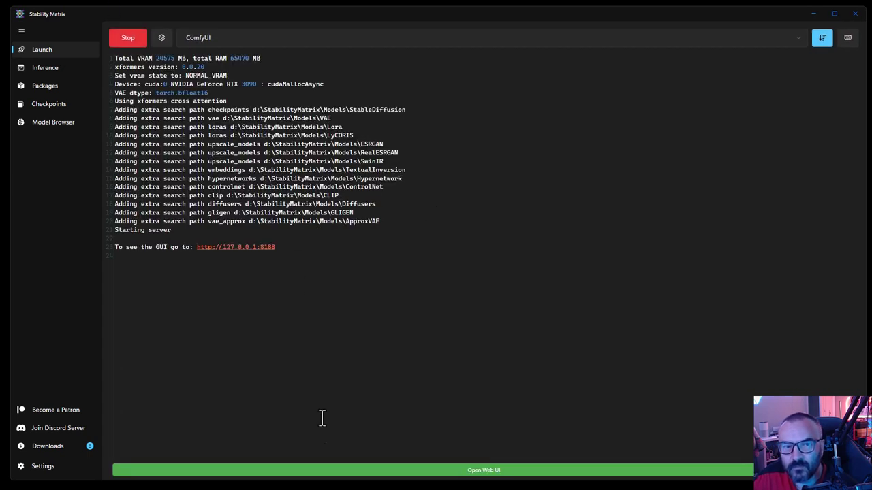
left_click(441, 470)
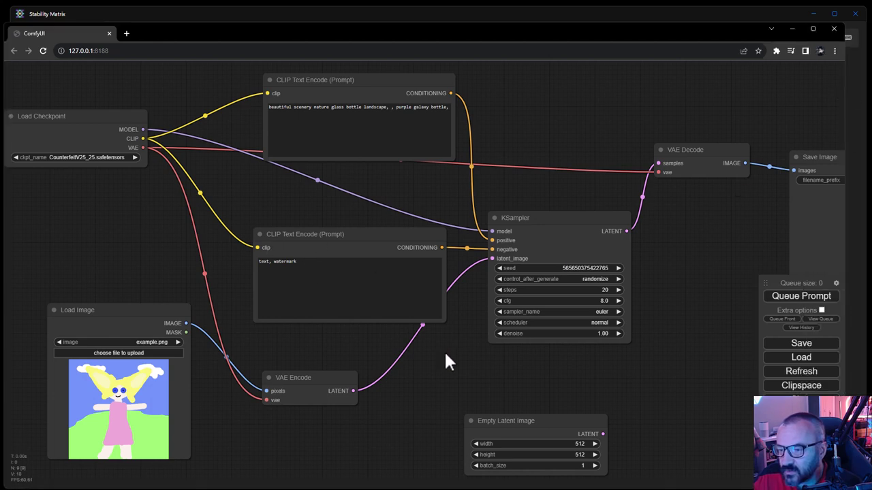
Step: Try queueing the default workflow and dismiss the resulting validation error
left_click_drag(444, 350, 457, 297)
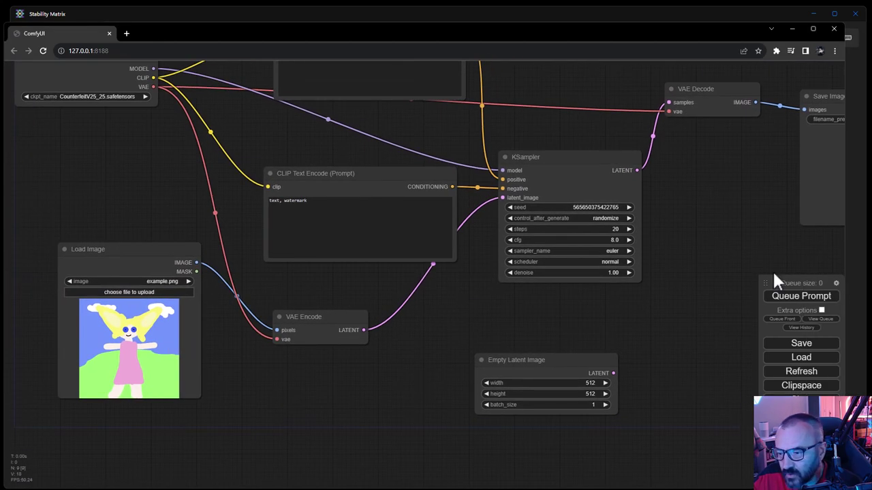
left_click(816, 298)
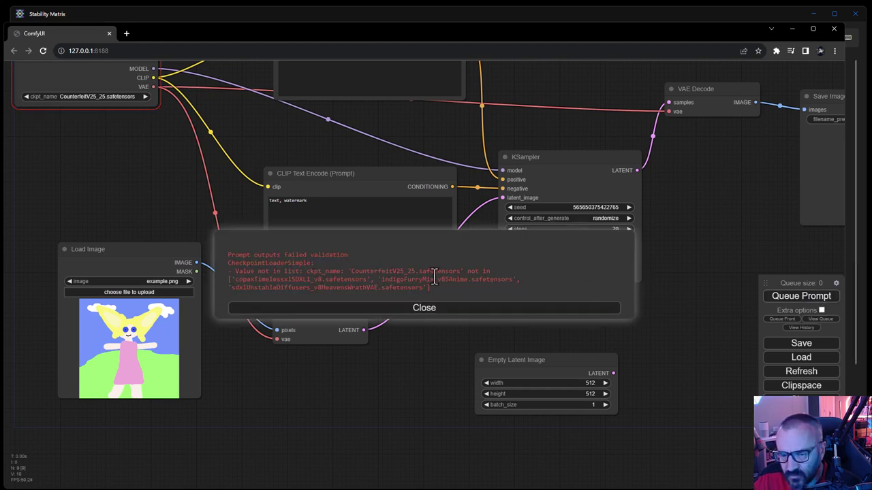
left_click(449, 308)
Step: Set Load Checkpoint to indigoFurryMix_v85Anime.safetensors and queue the purple mountain valley image
left_click_drag(222, 246, 263, 334)
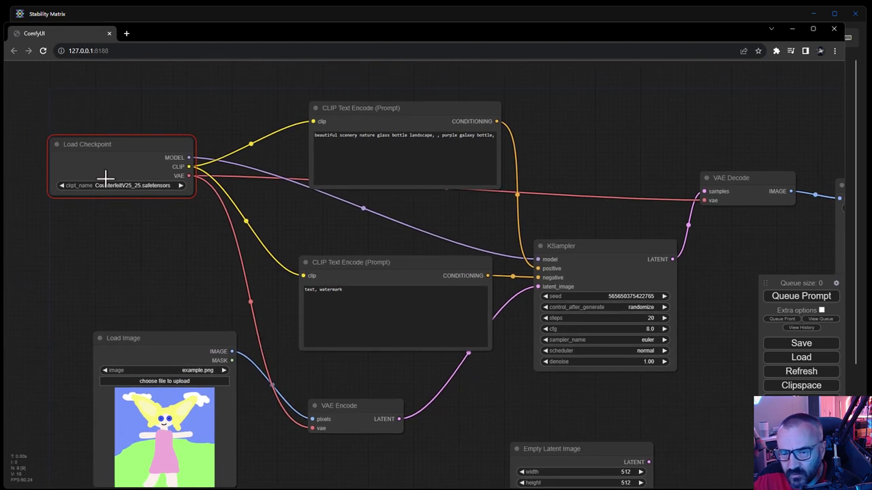
left_click(165, 184)
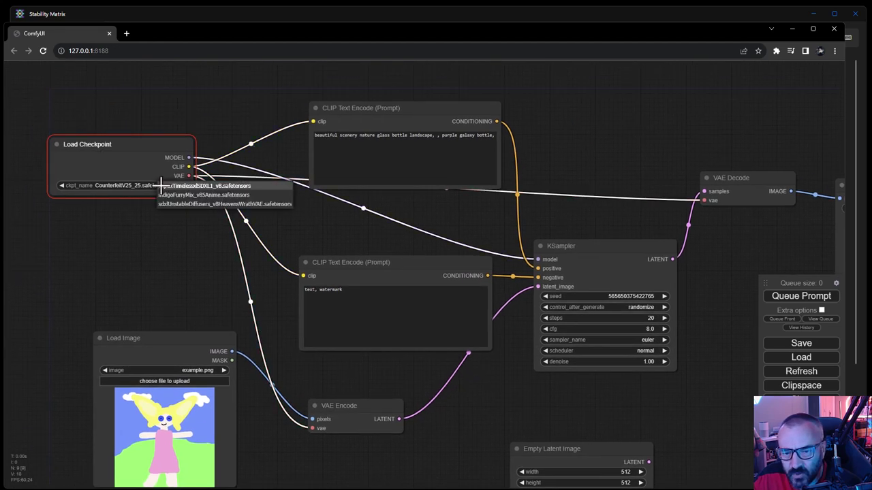
left_click(195, 195)
left_click_drag(211, 248, 242, 193)
left_click(804, 293)
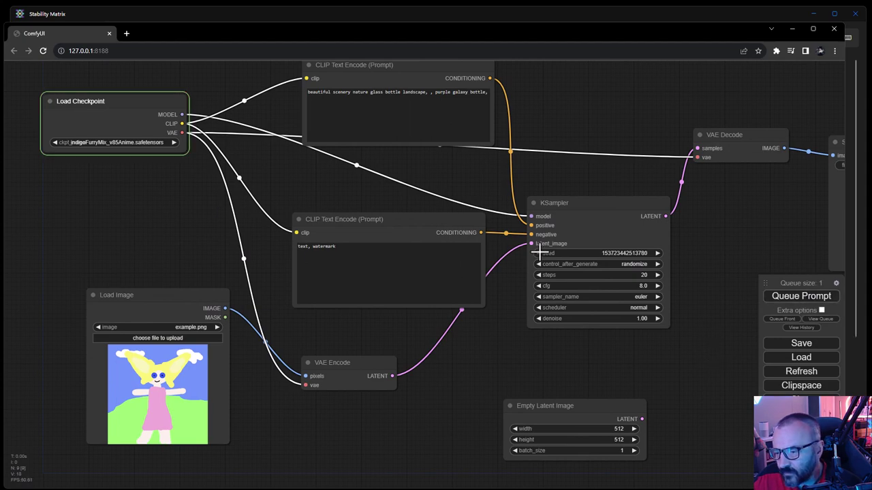
scroll(705, 286, "up", 4)
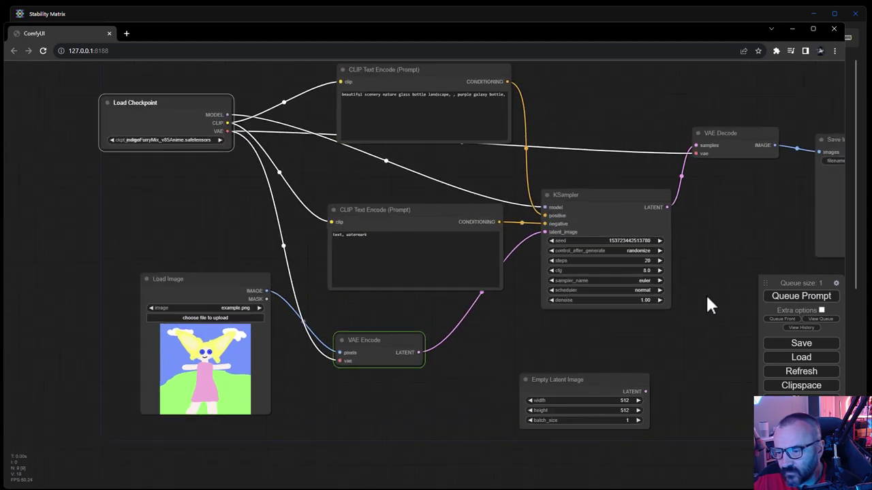
left_click_drag(728, 292, 658, 263)
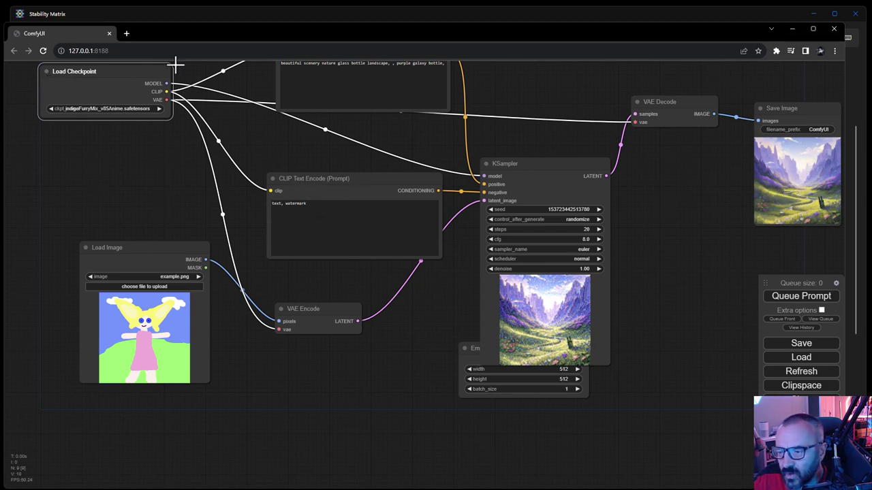
Step: Close the ComfyUI browser window, stop its server, and look over the Inference and Checkpoints pages
left_click(834, 30)
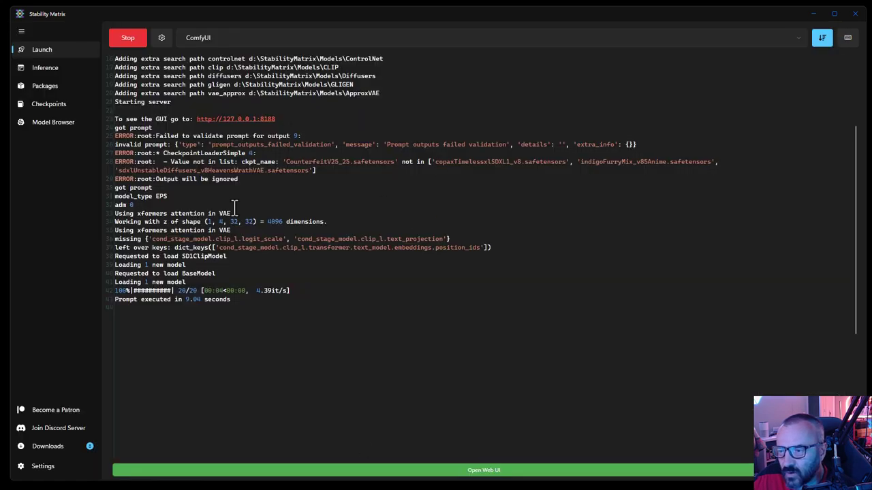
left_click(119, 42)
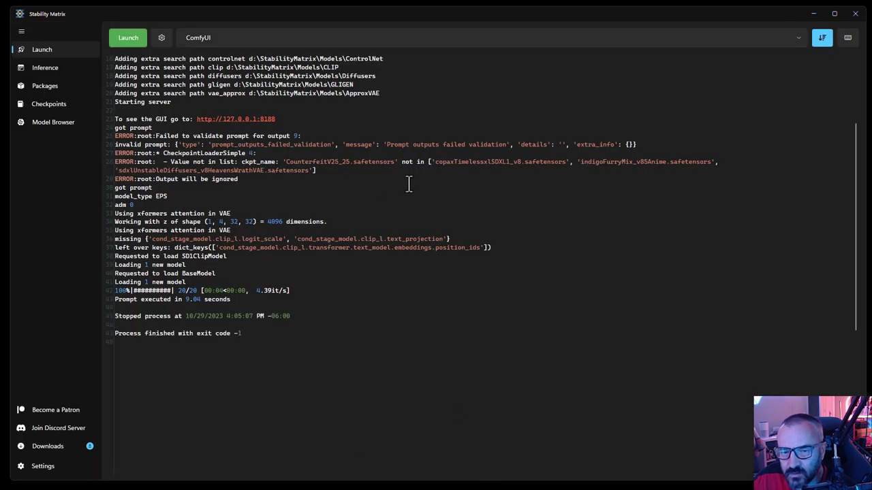
left_click(38, 72)
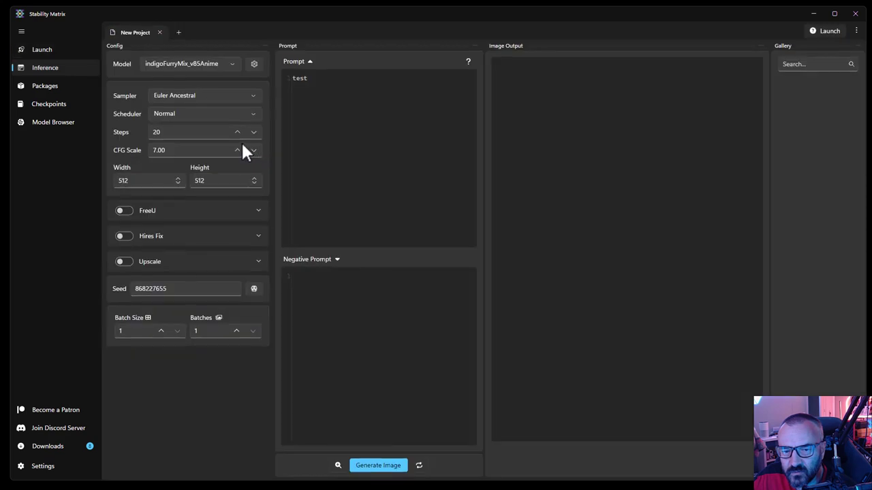
left_click(42, 122)
left_click(42, 105)
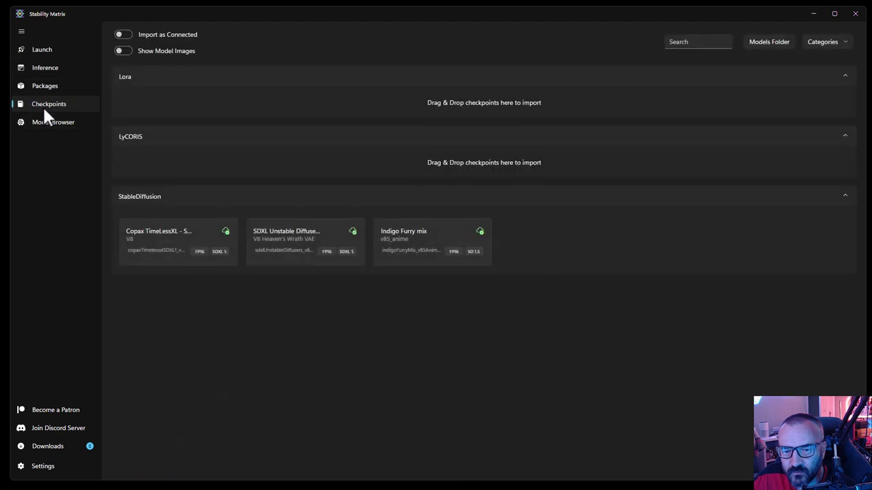
left_click(35, 52)
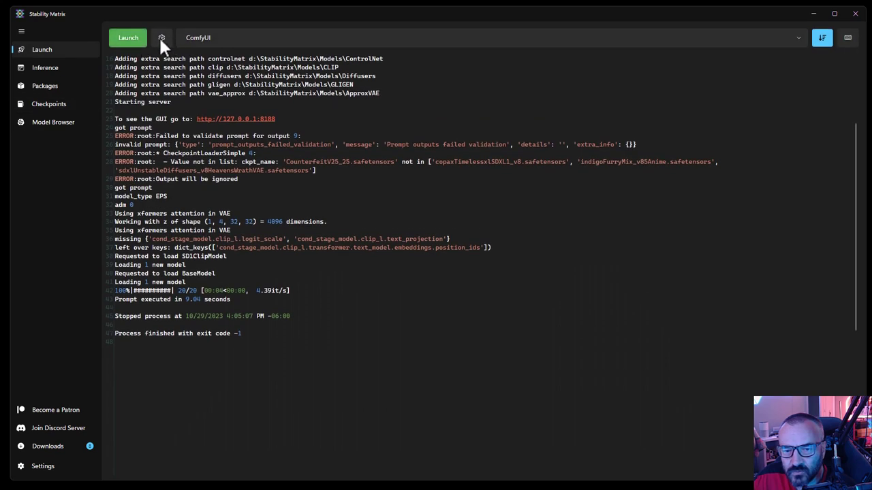
Step: Keep ComfyUI as the launch package, then go to the installed Packages list
left_click(799, 34)
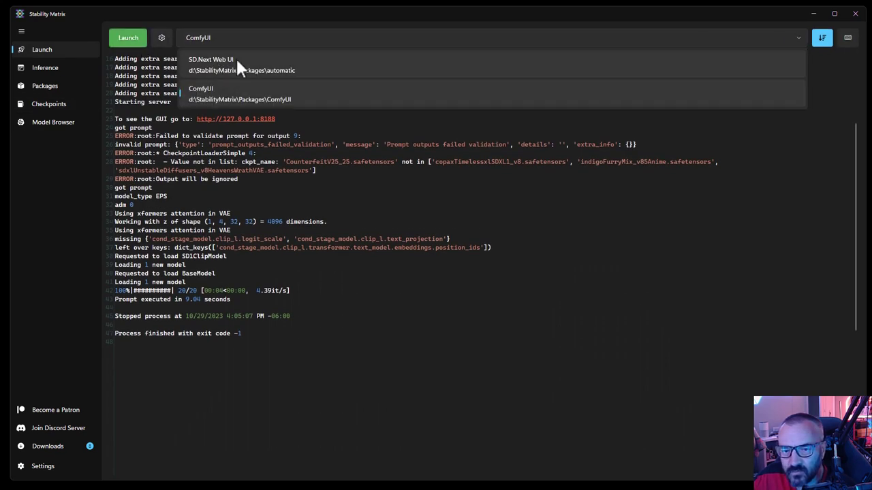
left_click(654, 235)
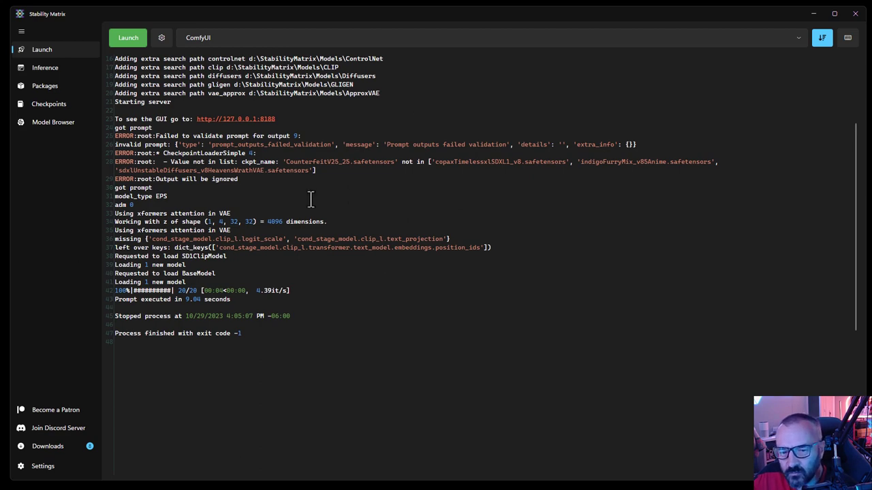
scroll(468, 238, "up", 3)
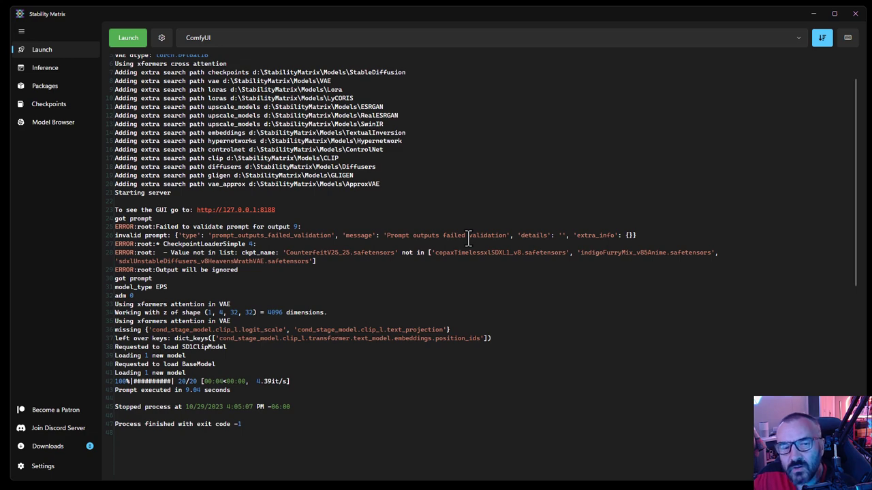
scroll(469, 238, "up", 2)
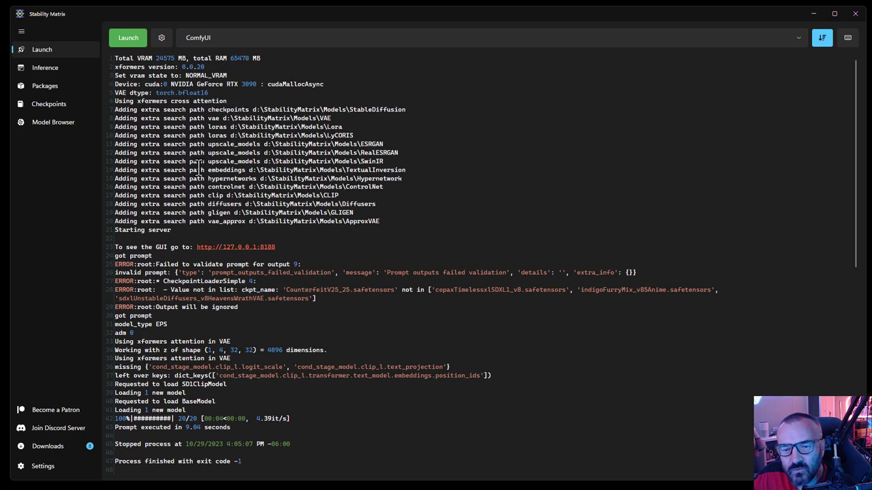
left_click(38, 66)
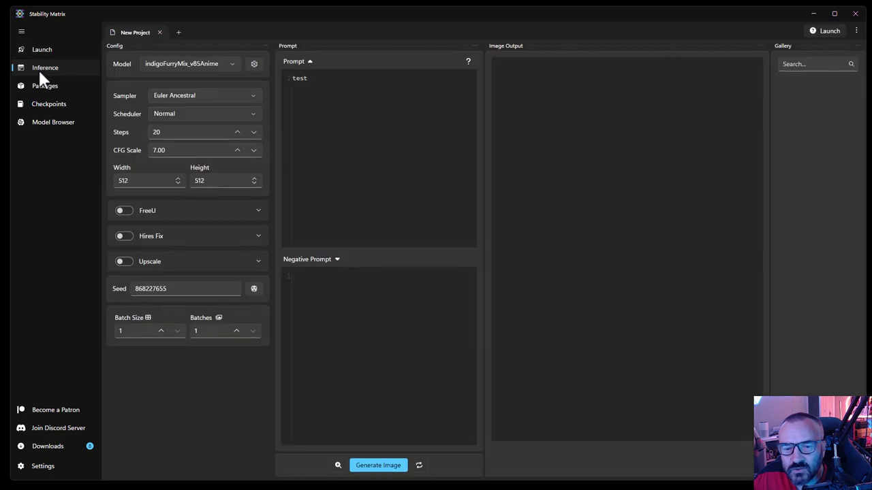
left_click(42, 49)
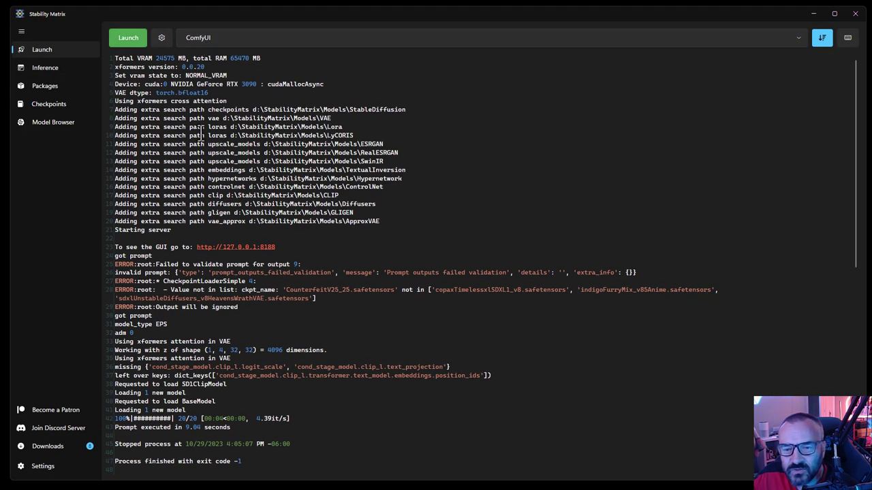
left_click(34, 87)
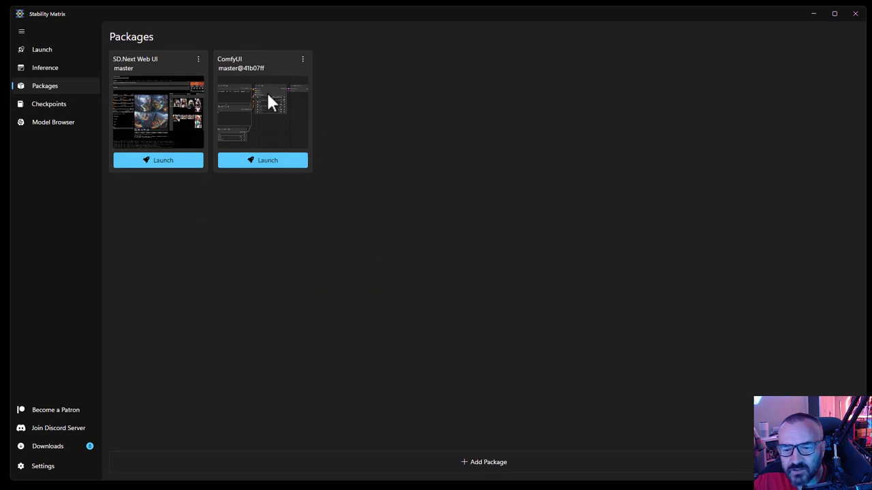
Step: Open the Add Package dialog, which offers Stable Diffusion WebUI v1.6.0 by AUTOMATIC1111
left_click(489, 465)
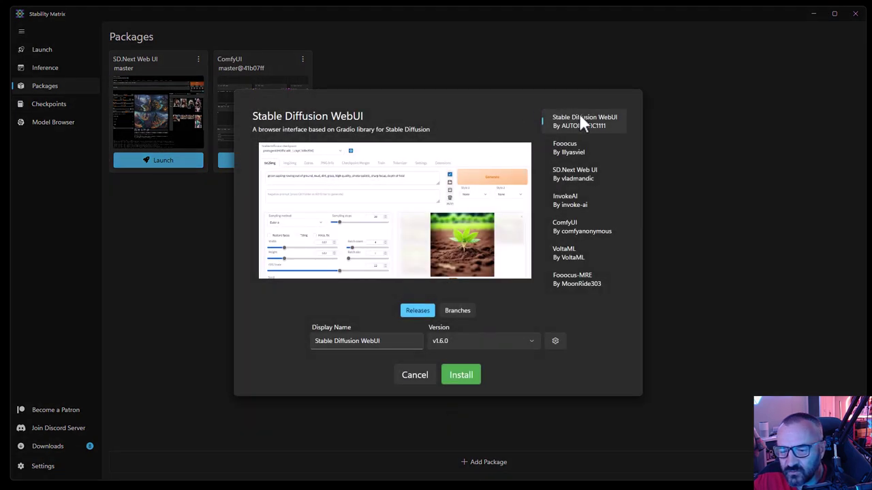